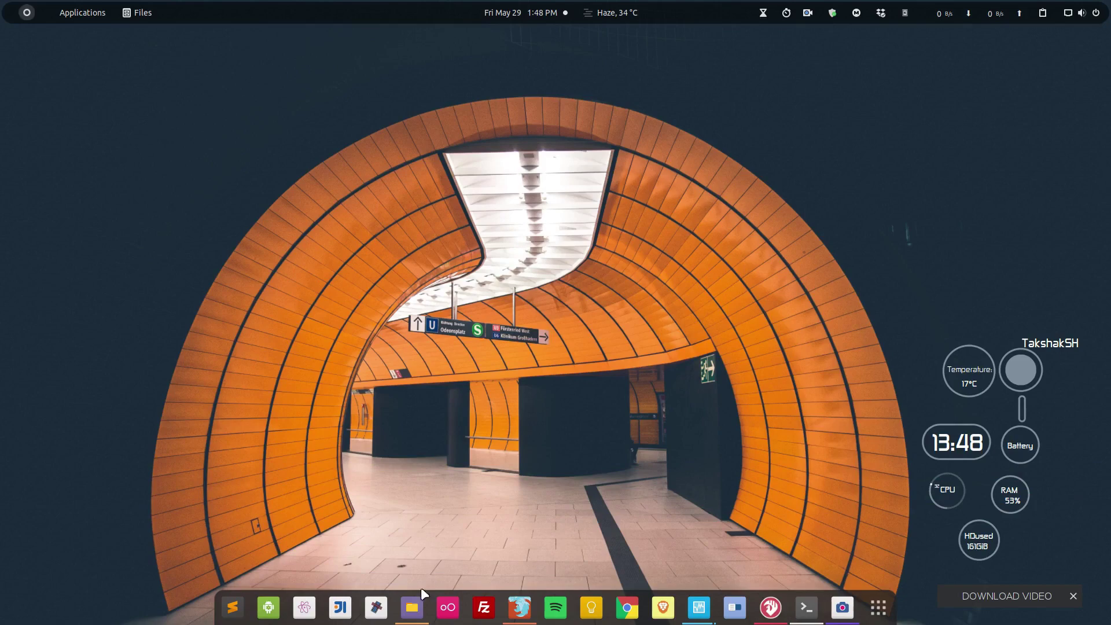
Step: Show the Home folder in Files, rubber-band select its items twice, and clear the selection each time
left_click(414, 610)
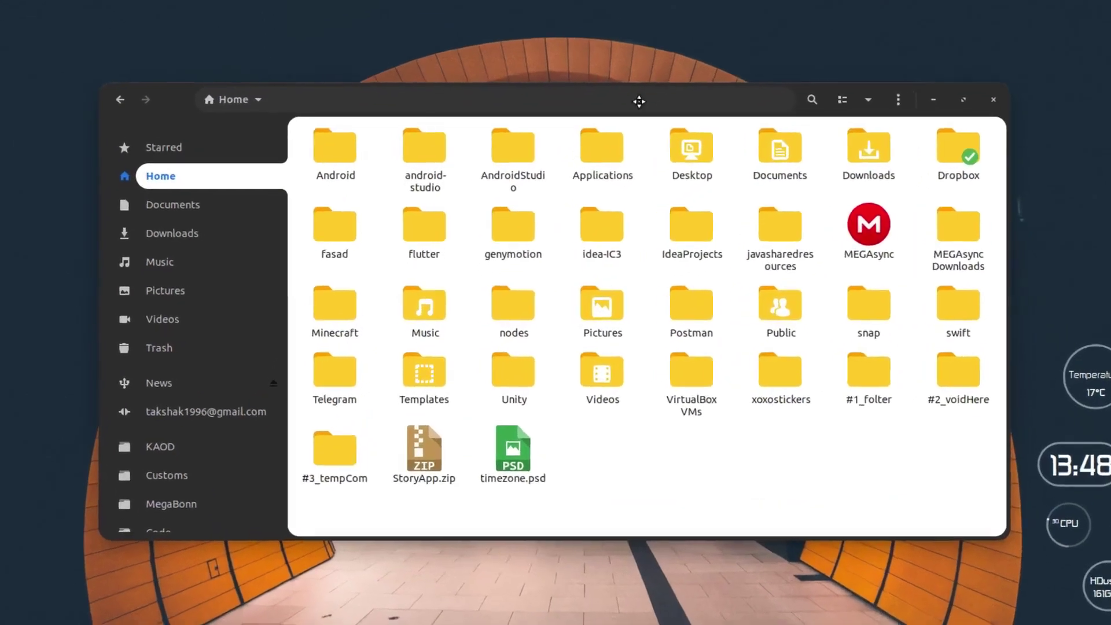
left_click_drag(658, 101, 645, 91)
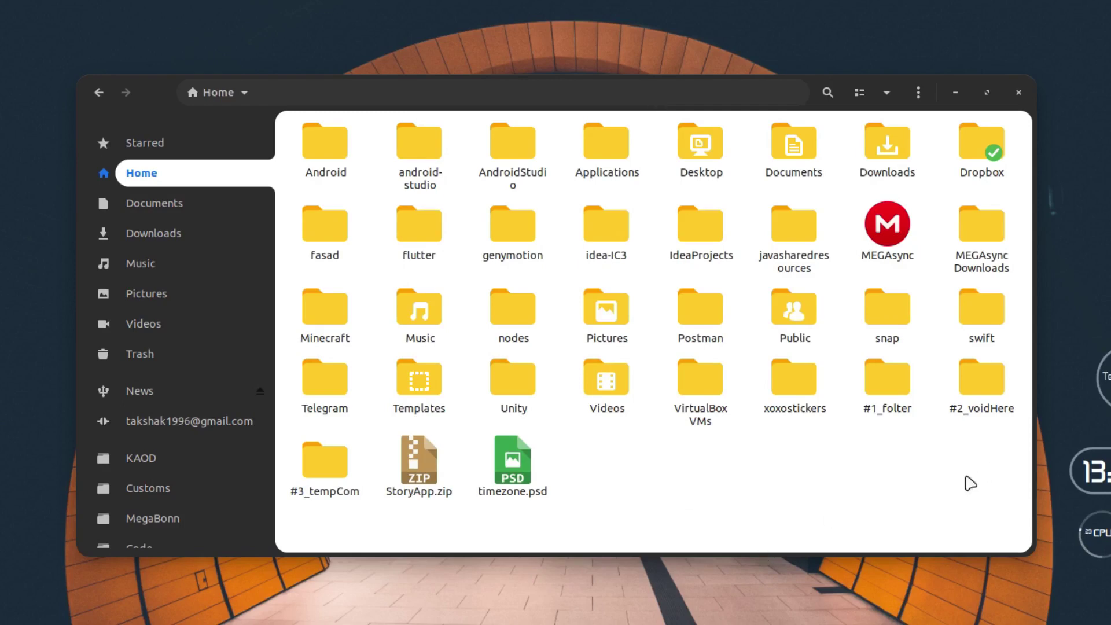
left_click_drag(959, 491, 413, 213)
left_click(692, 466)
left_click_drag(1004, 468, 338, 163)
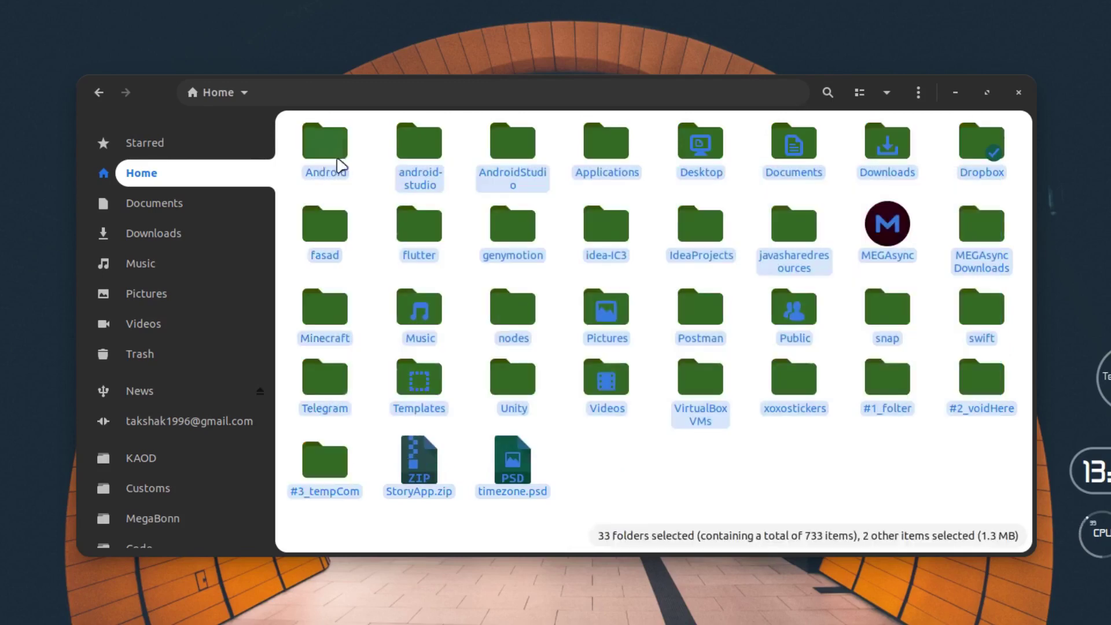
left_click(862, 484)
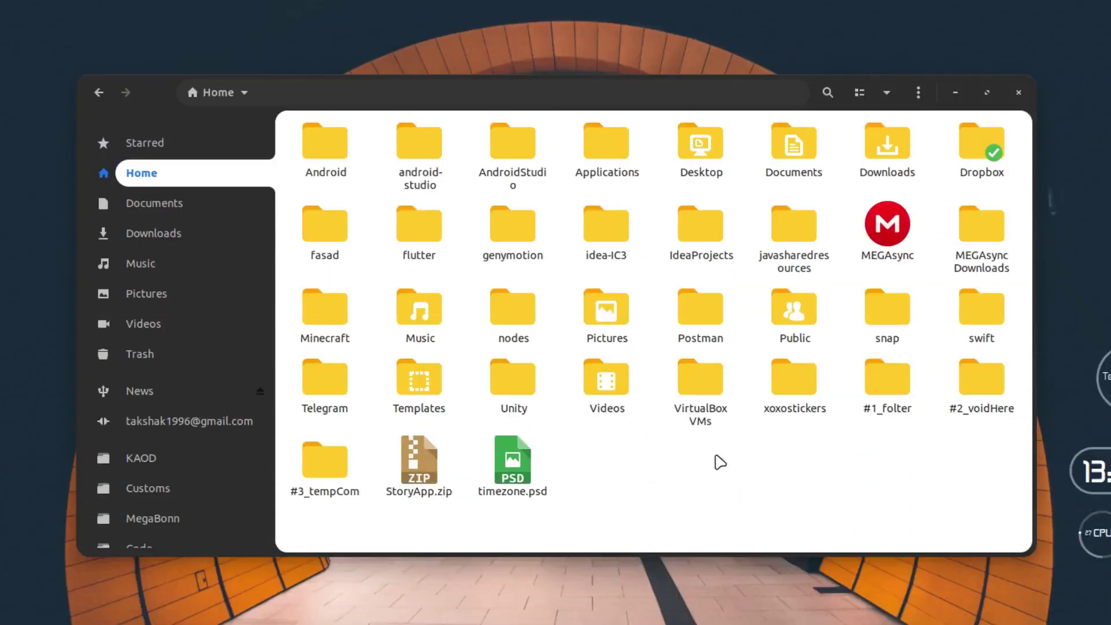
right_click(714, 455)
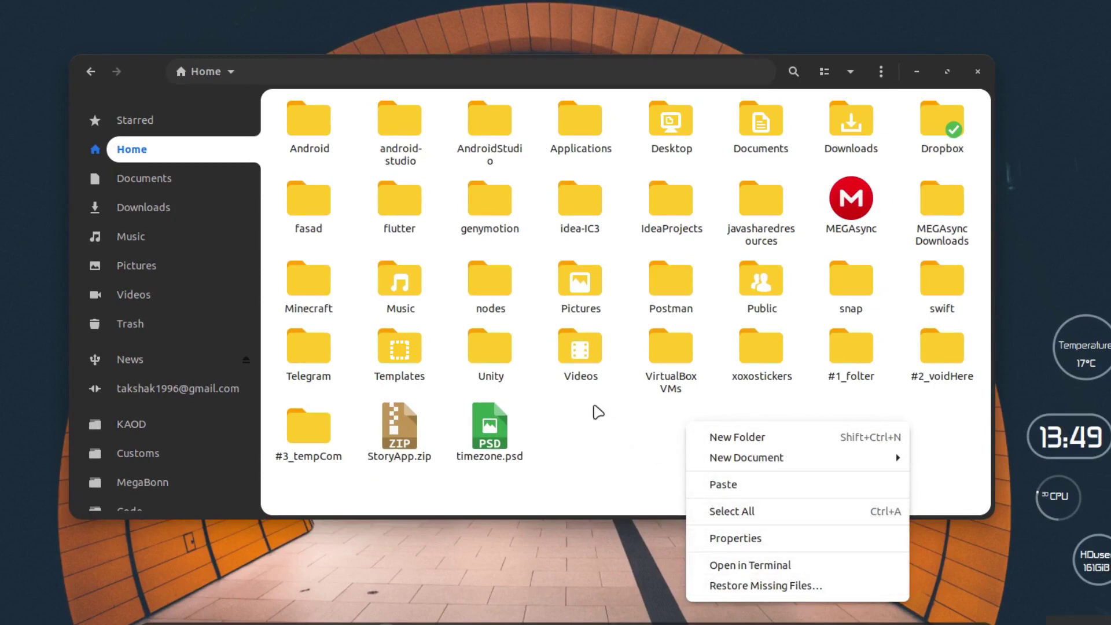
left_click(593, 424)
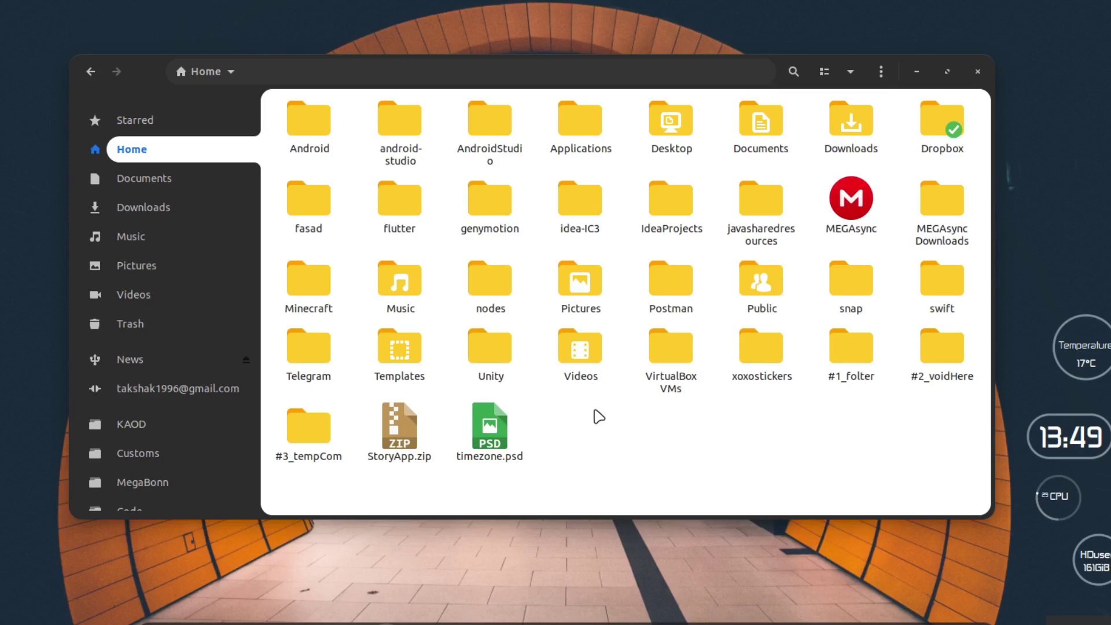
scroll(197, 366, "down", 3)
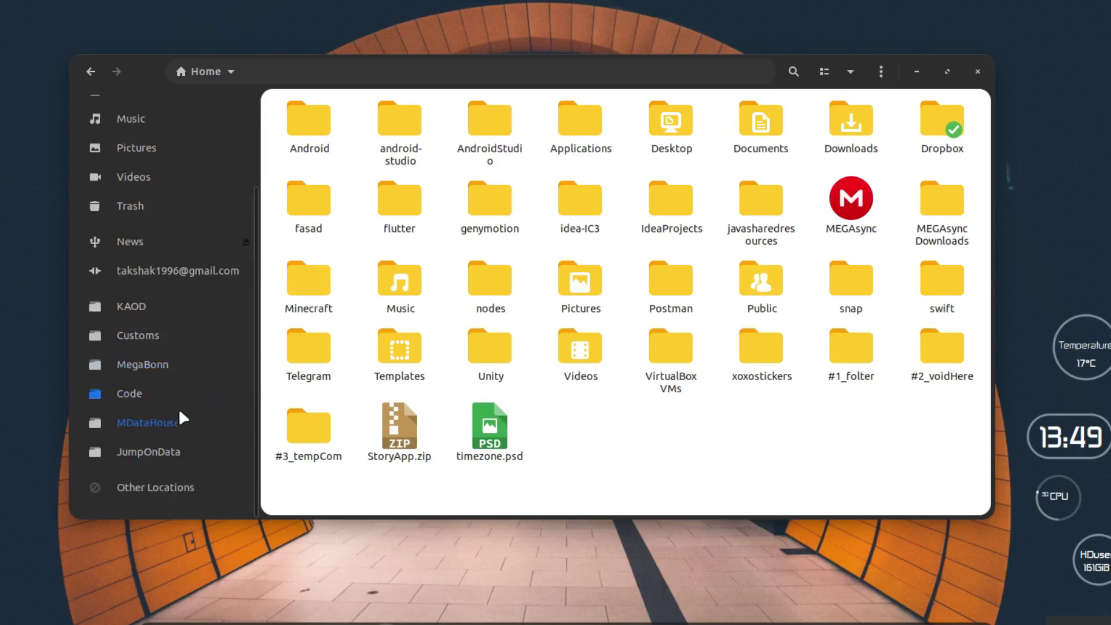
left_click(174, 486)
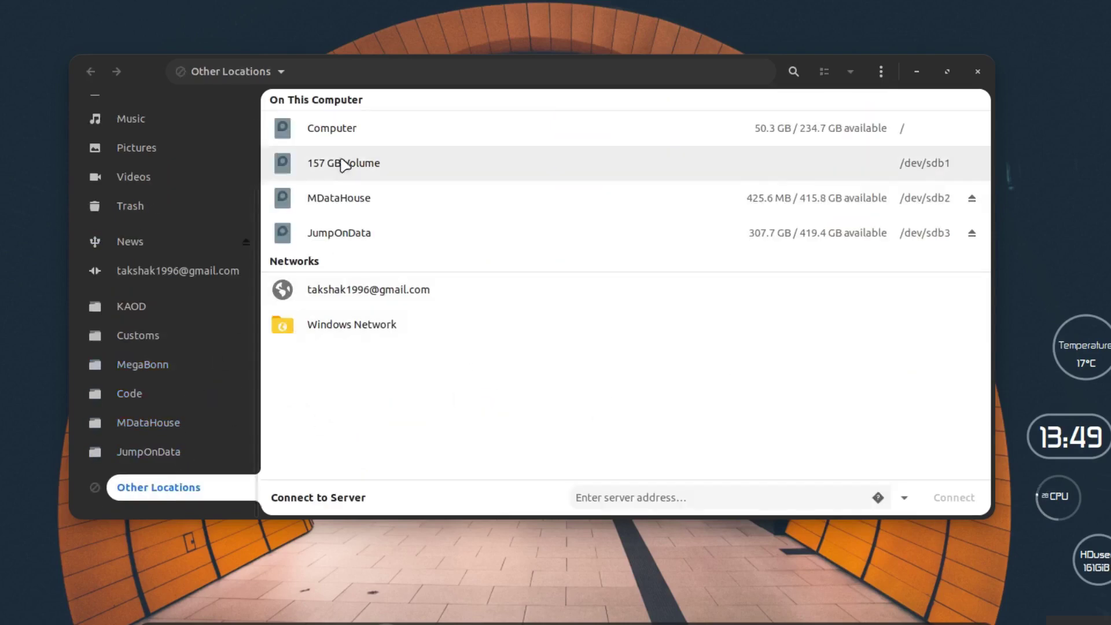
left_click(340, 139)
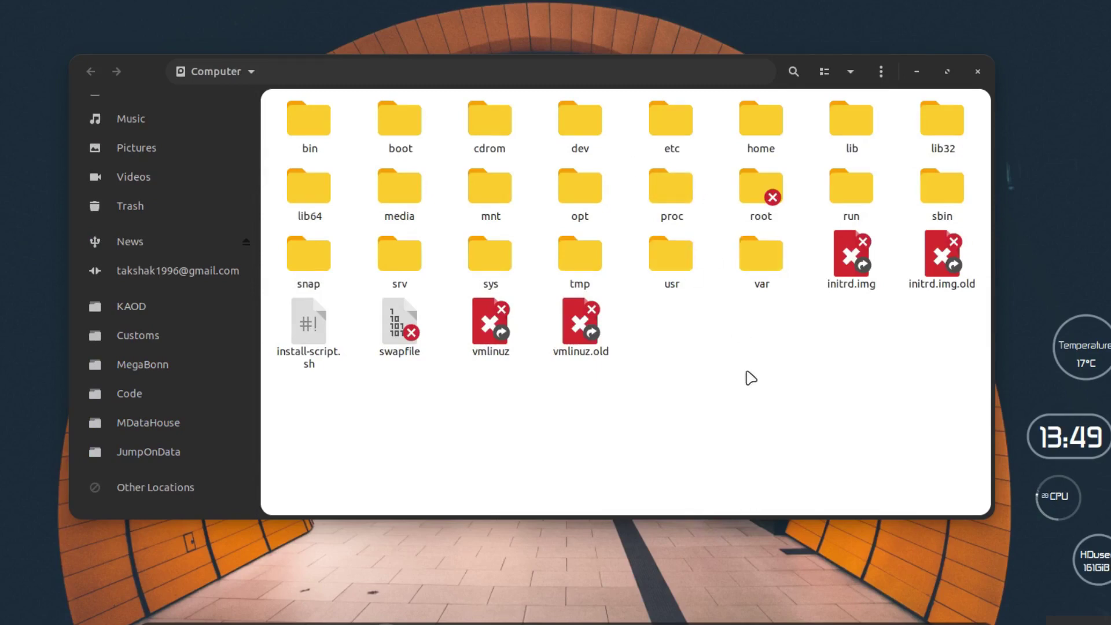
double_click(672, 258)
double_click(320, 187)
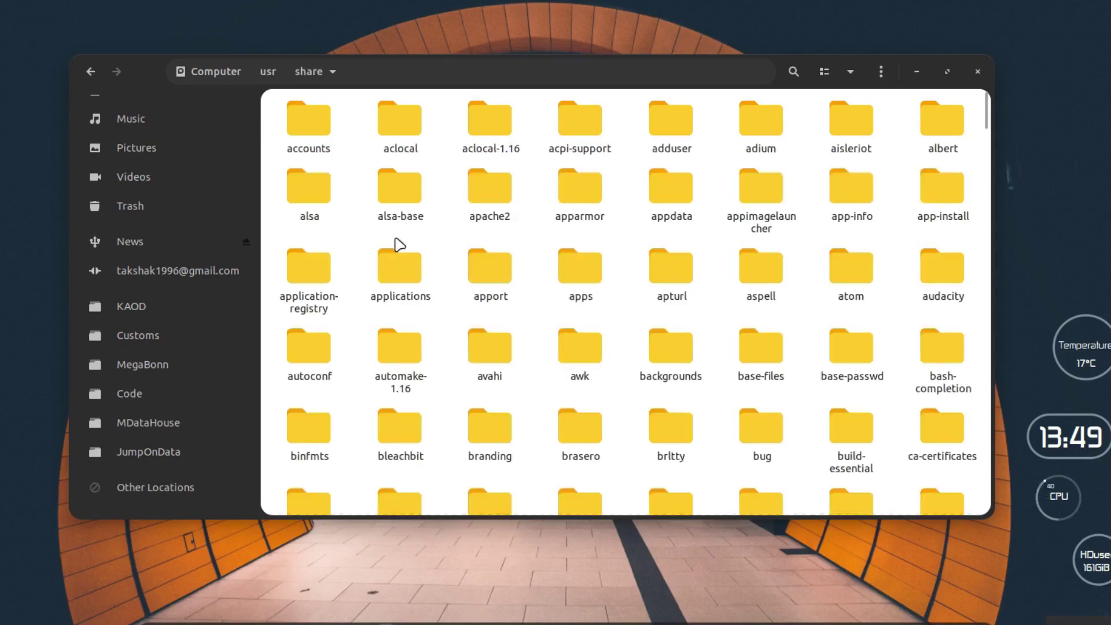
type("icon")
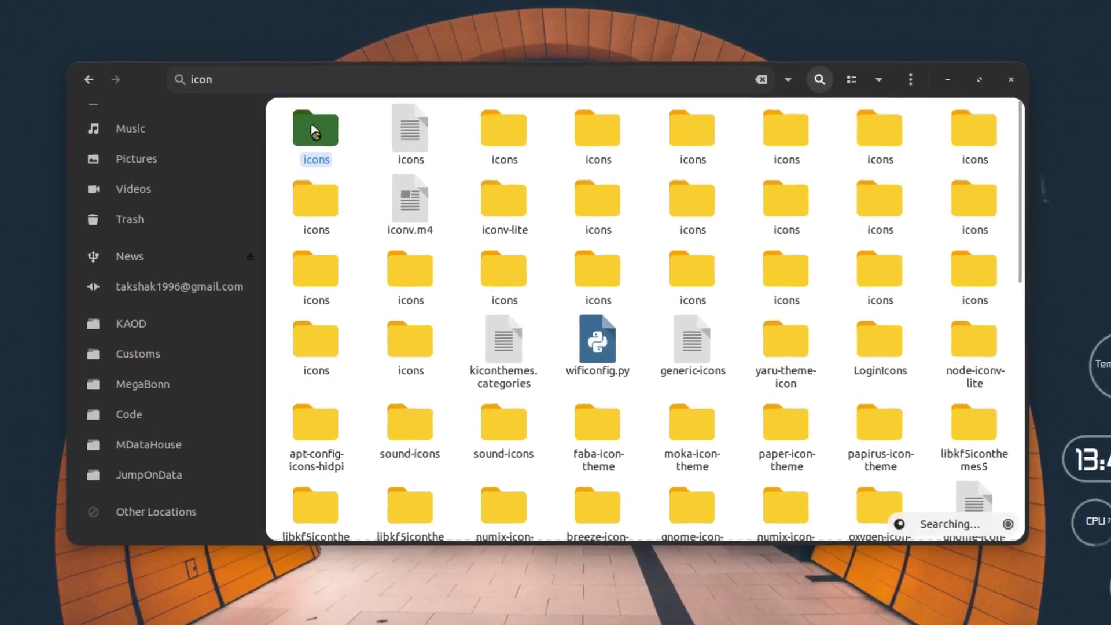
double_click(314, 132)
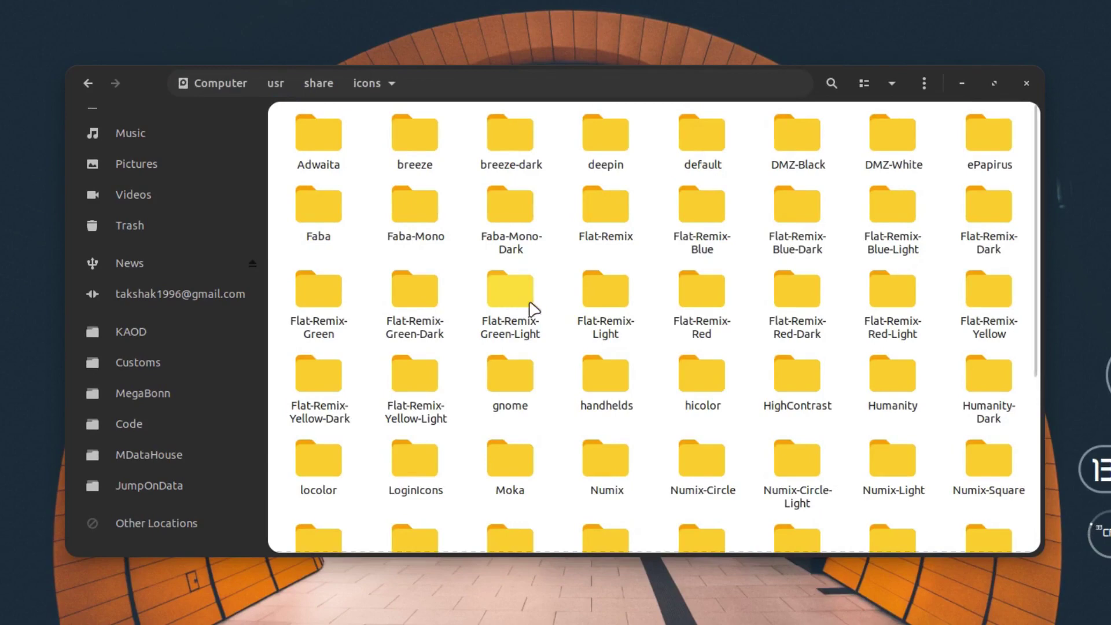
scroll(530, 305, "down", 5)
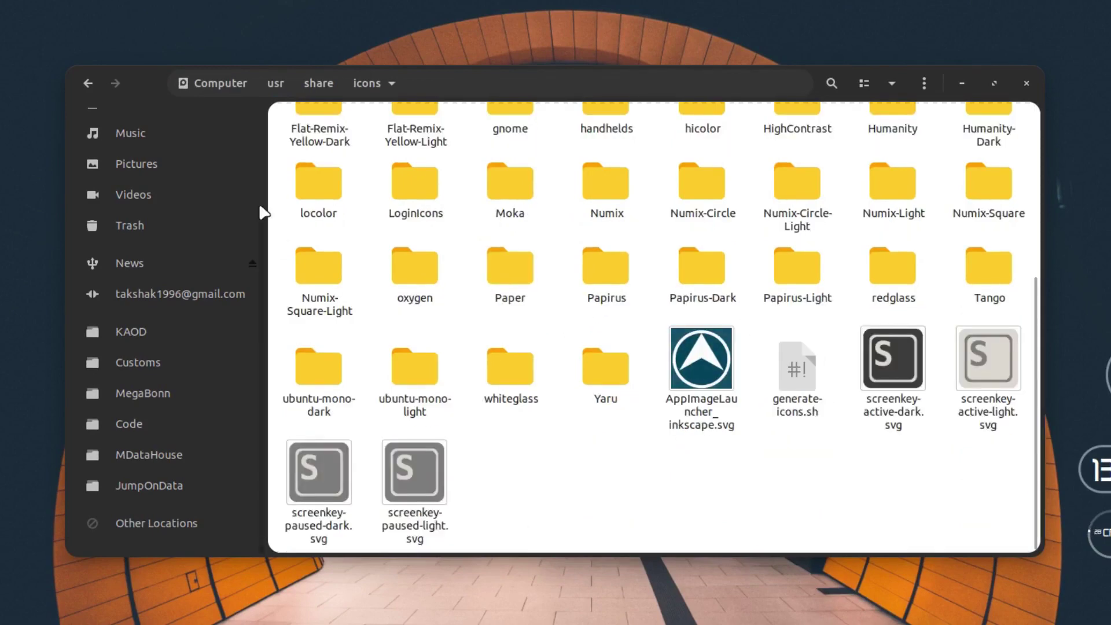
scroll(175, 175, "up", 3)
Step: Launch a terminal in the Home folder from its right-click actions and move it left
left_click(157, 164)
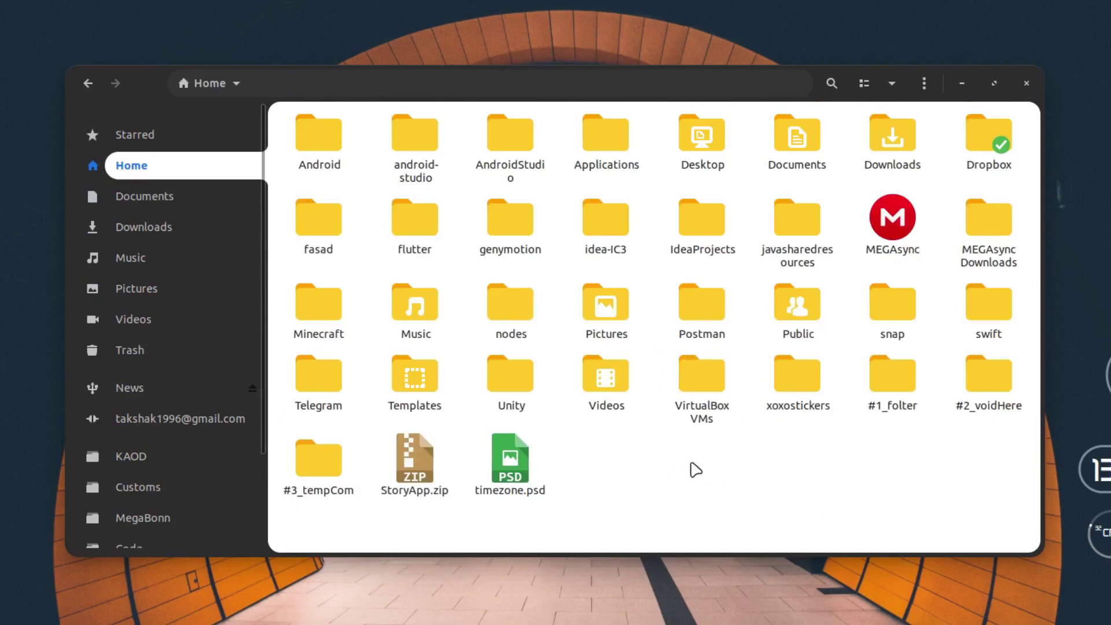
right_click(650, 480)
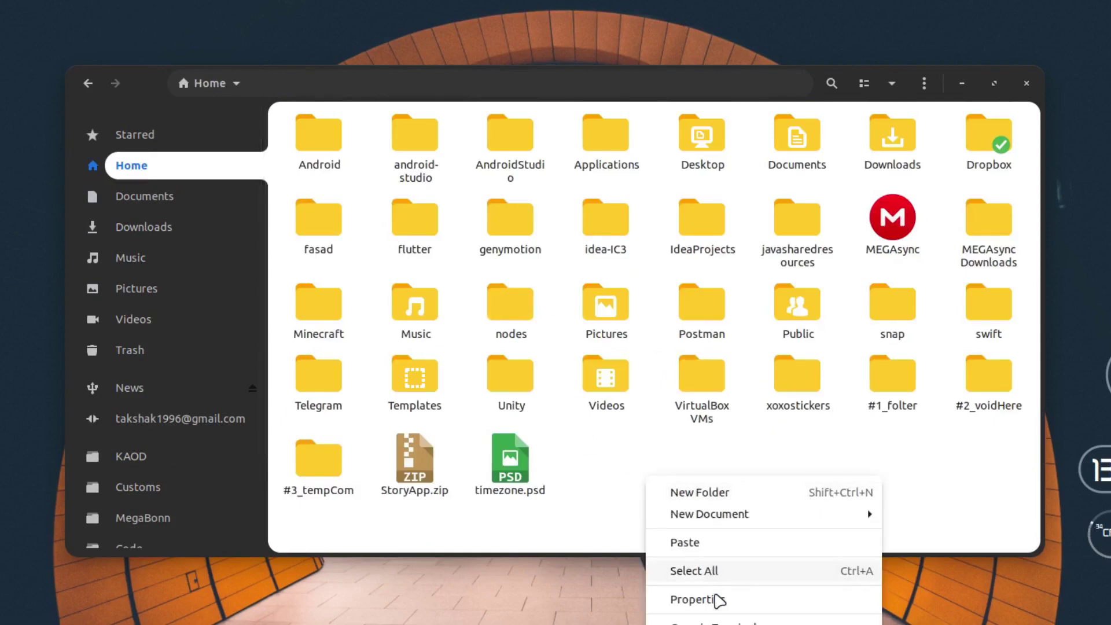
left_click(729, 622)
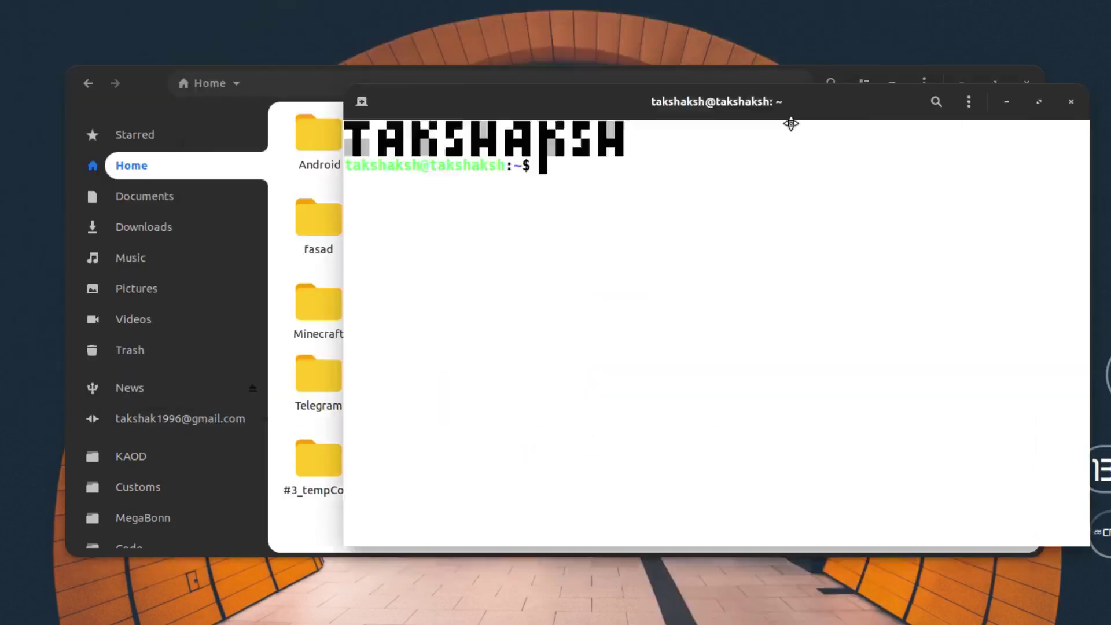
left_click_drag(789, 119, 599, 111)
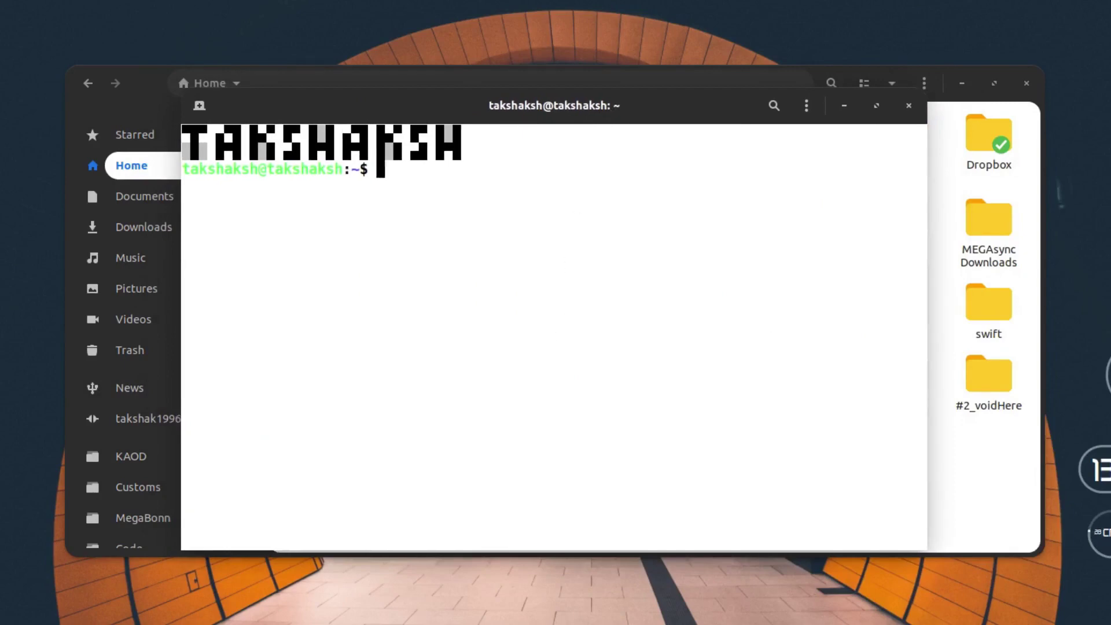
type("sudo nauti")
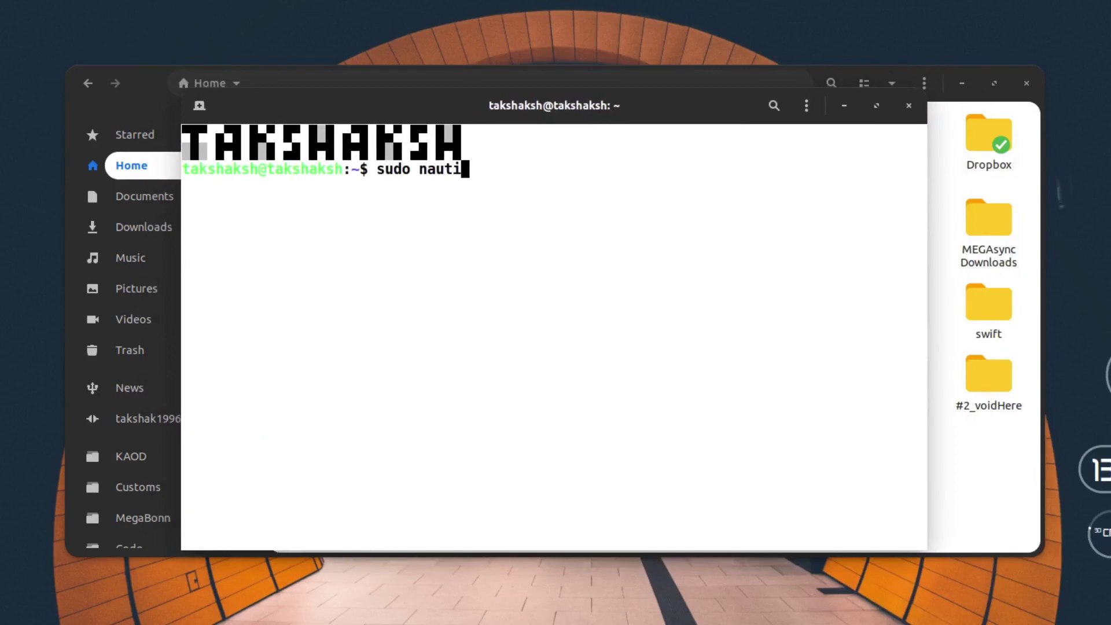
type("lus")
Step: Run sudo nautilus with the password, then move the root file window right and clear a selection in it
key("Return")
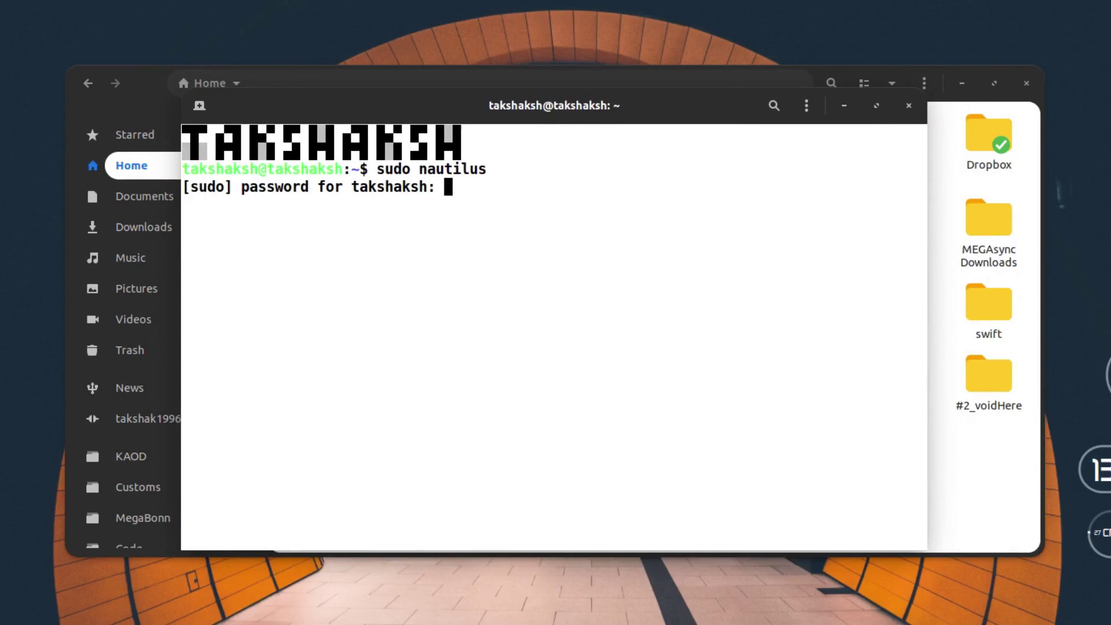
key("Return")
mouse_move(550, 340)
left_mouse_down()
mouse_move(676, 6)
mouse_move(808, 69)
left_mouse_up()
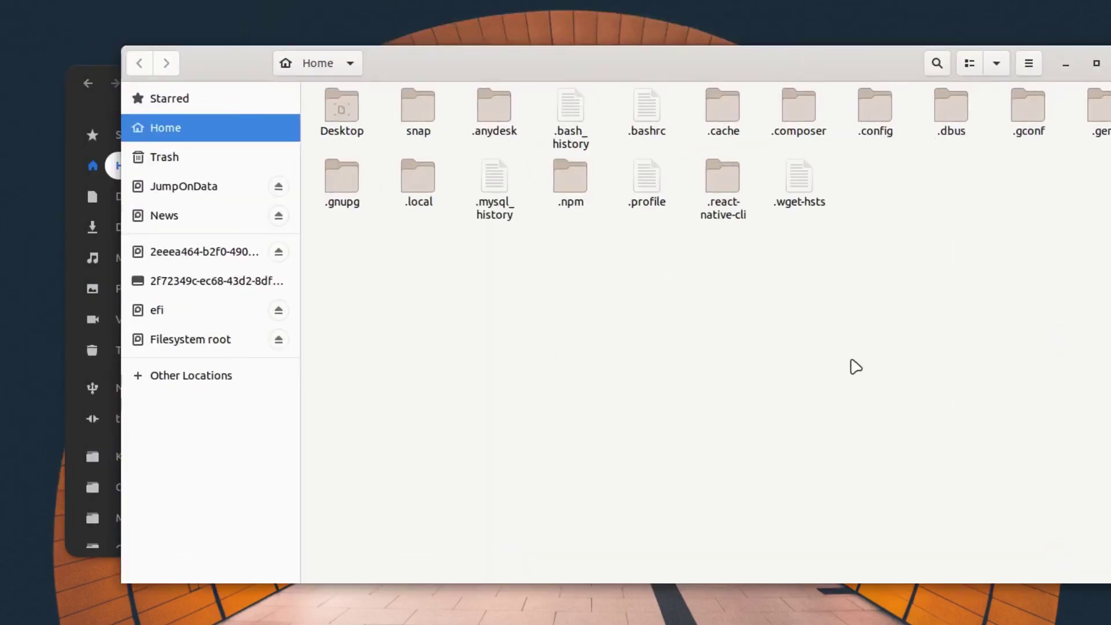
left_click_drag(903, 366, 367, 141)
left_click(551, 333)
Step: Stop the root nautilus process with Ctrl+C, clear the terminal, and close the leftover Files window
key("alt+Tab")
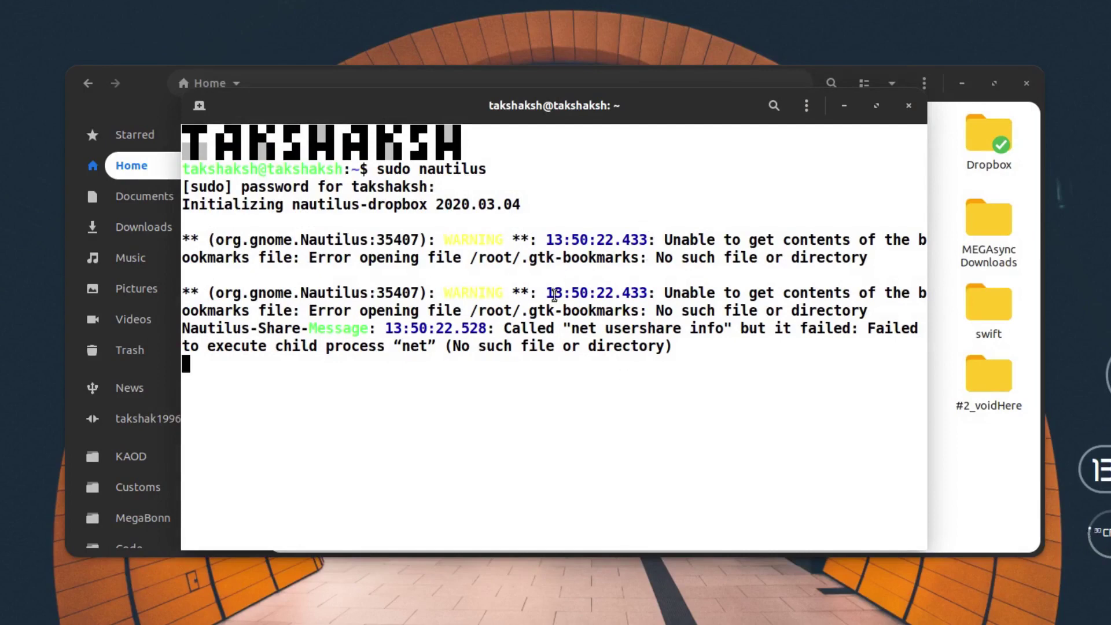
key("ctrl+c")
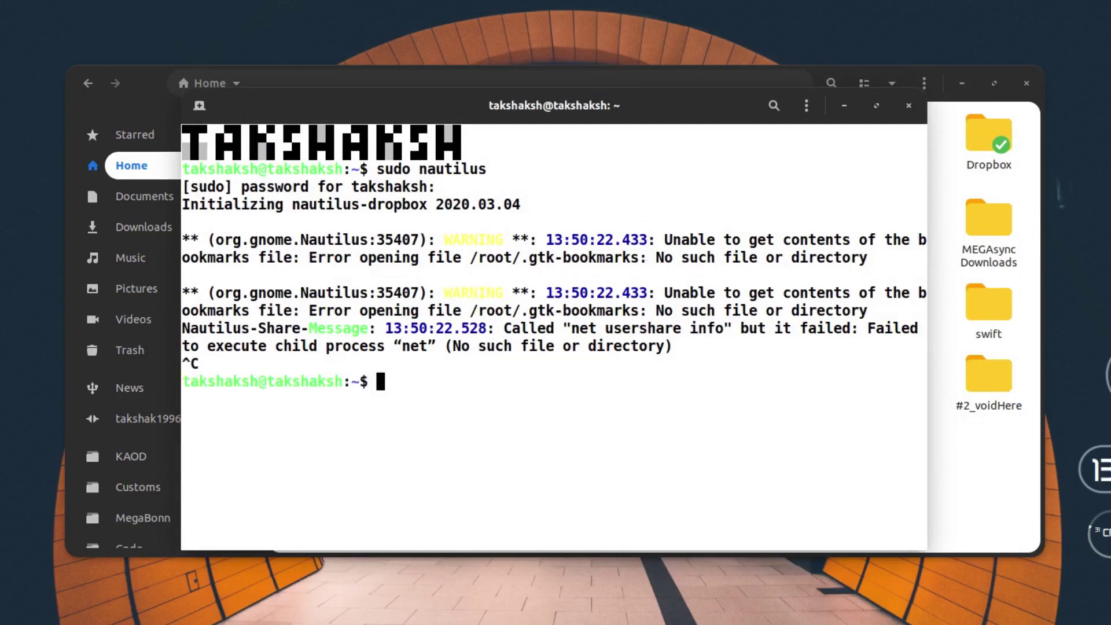
key("ctrl+l")
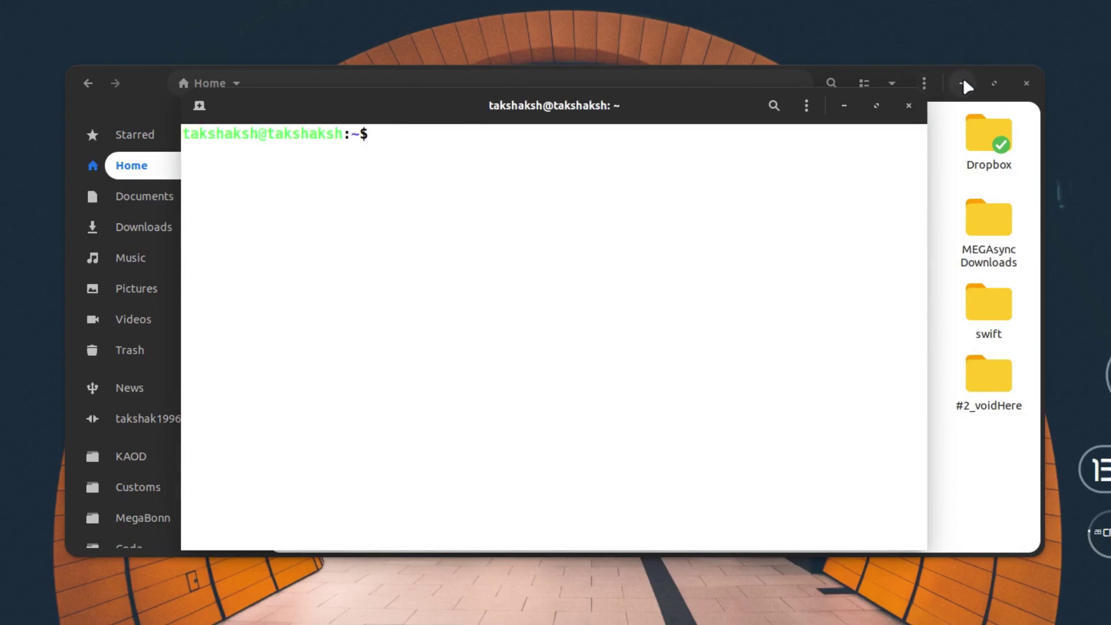
left_click(1027, 82)
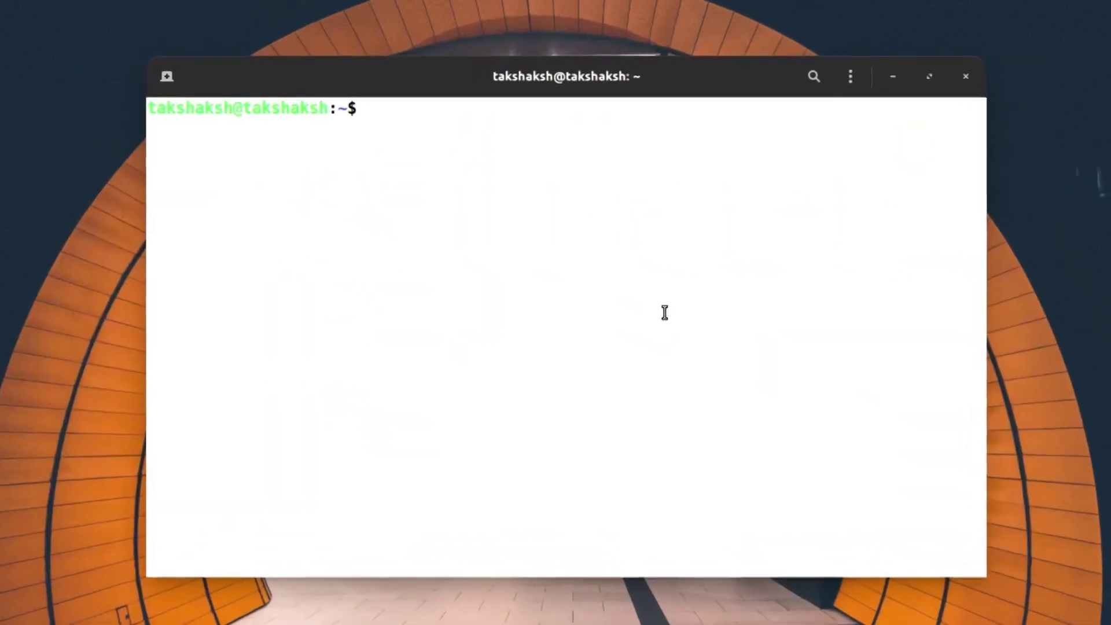
type("sudo apt install ")
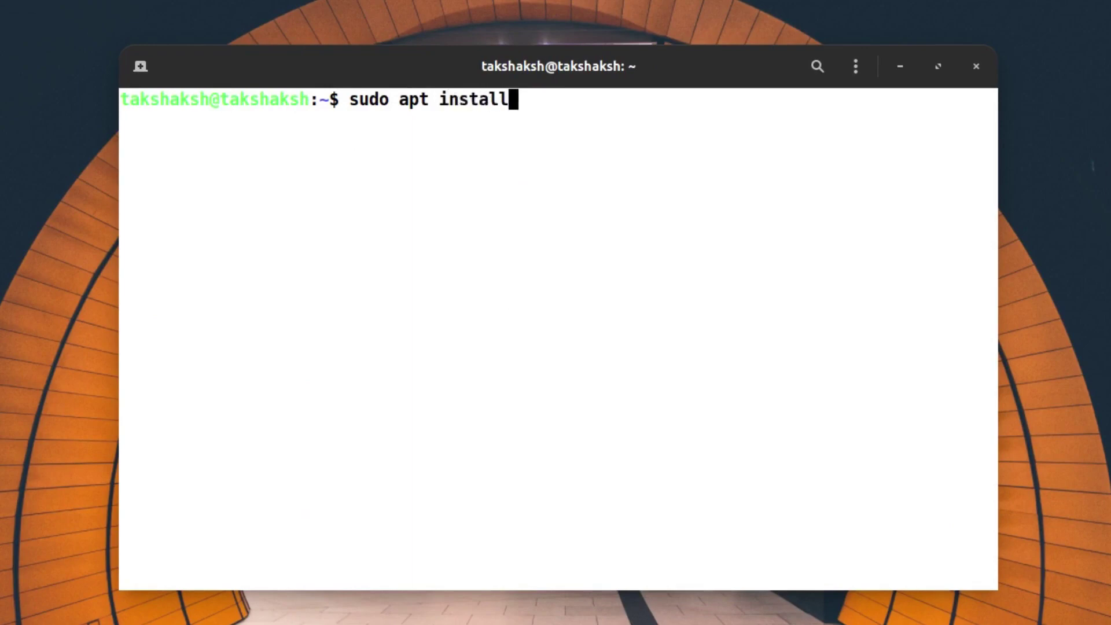
type("nautilus-admin")
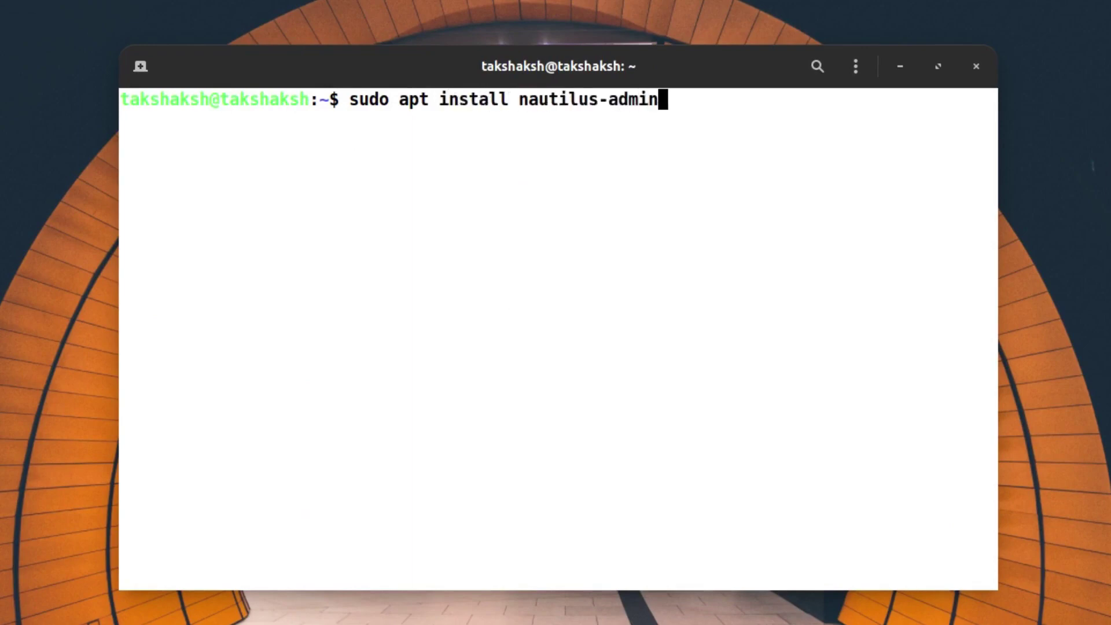
Step: Run sudo apt install nautilus-admin and confirm installing the new packages
key("Return")
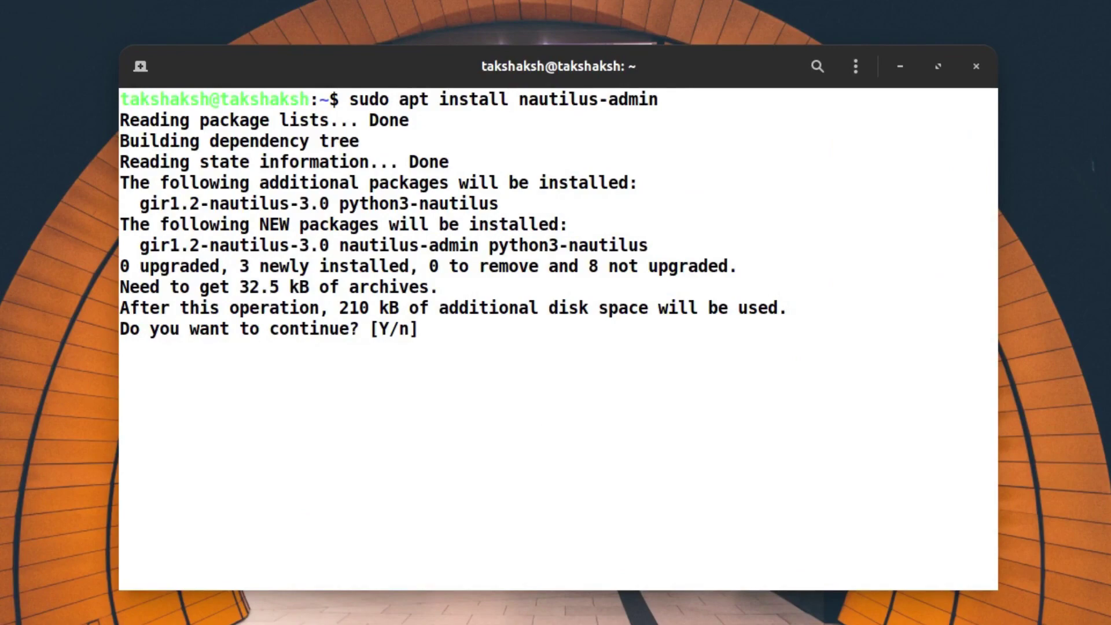
key("Return")
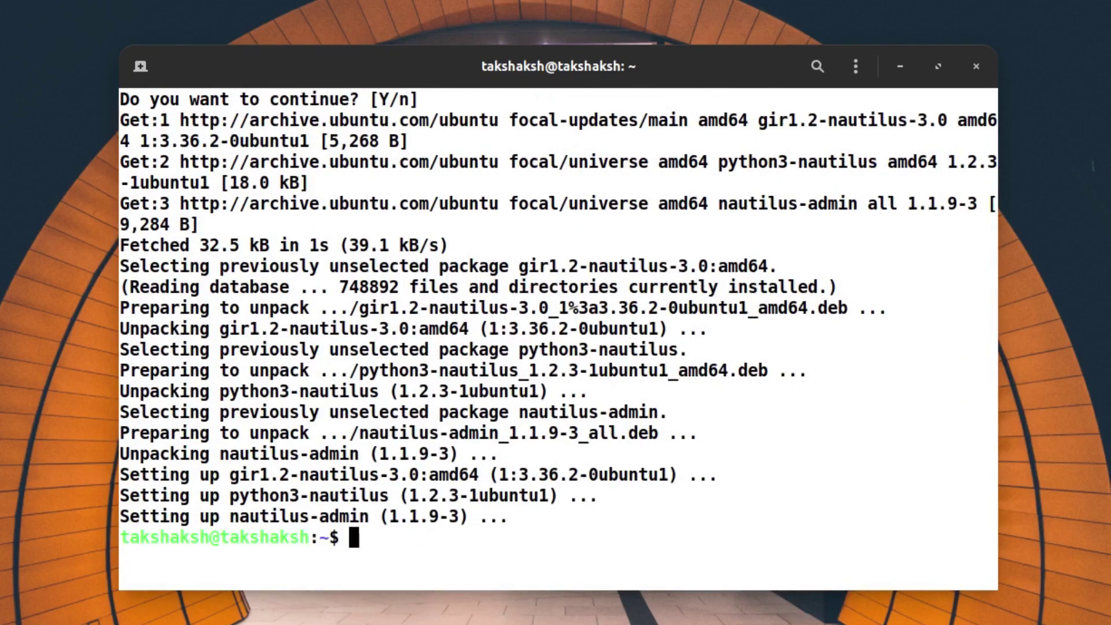
type("nau")
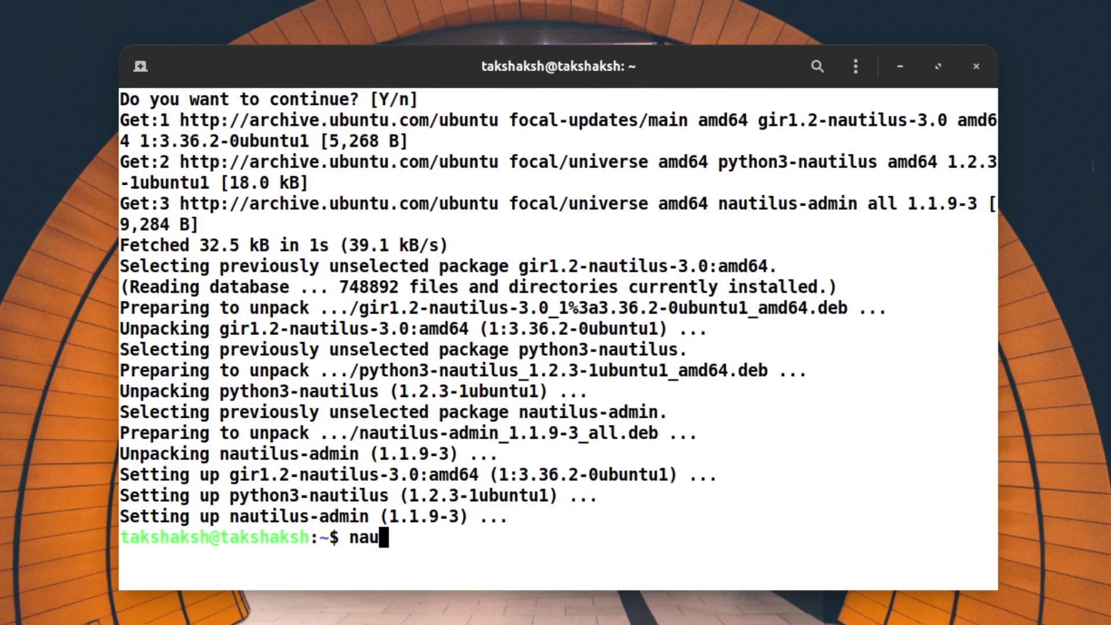
type("tilus ")
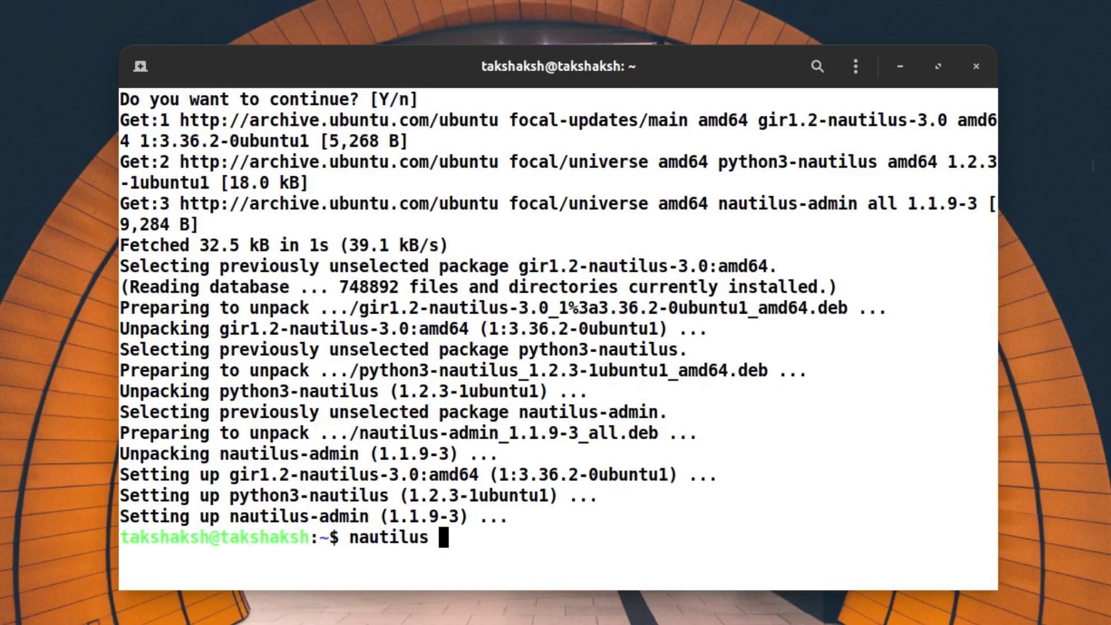
type("-q")
Step: Run nautilus -q, close the leftover Files window and the terminal, then reopen Files on Home with Super+E
key("Return")
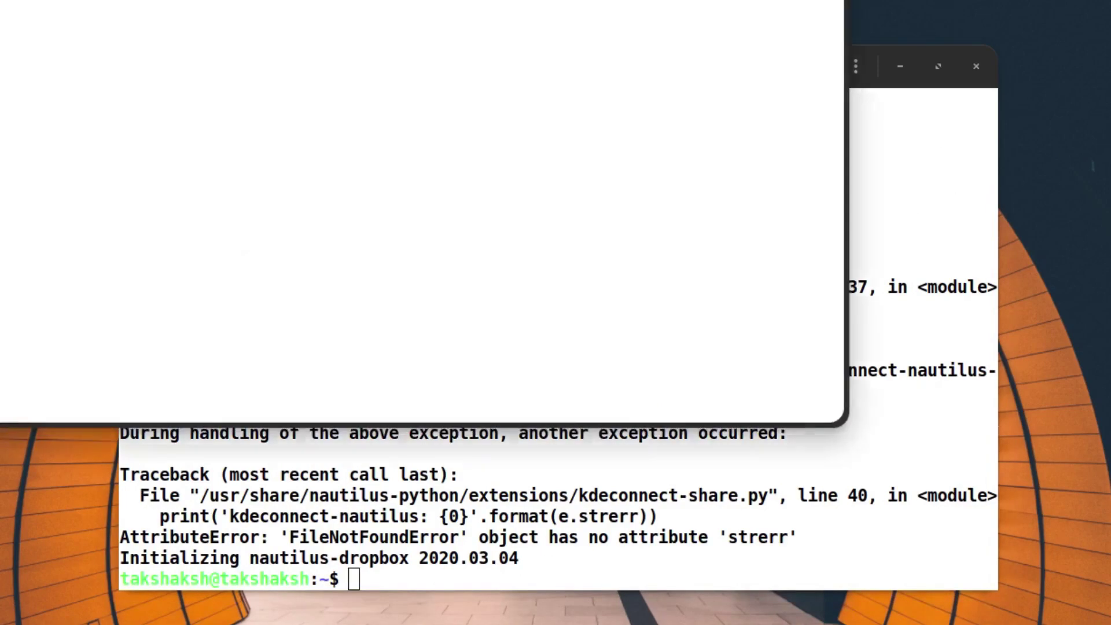
right_click(547, 429)
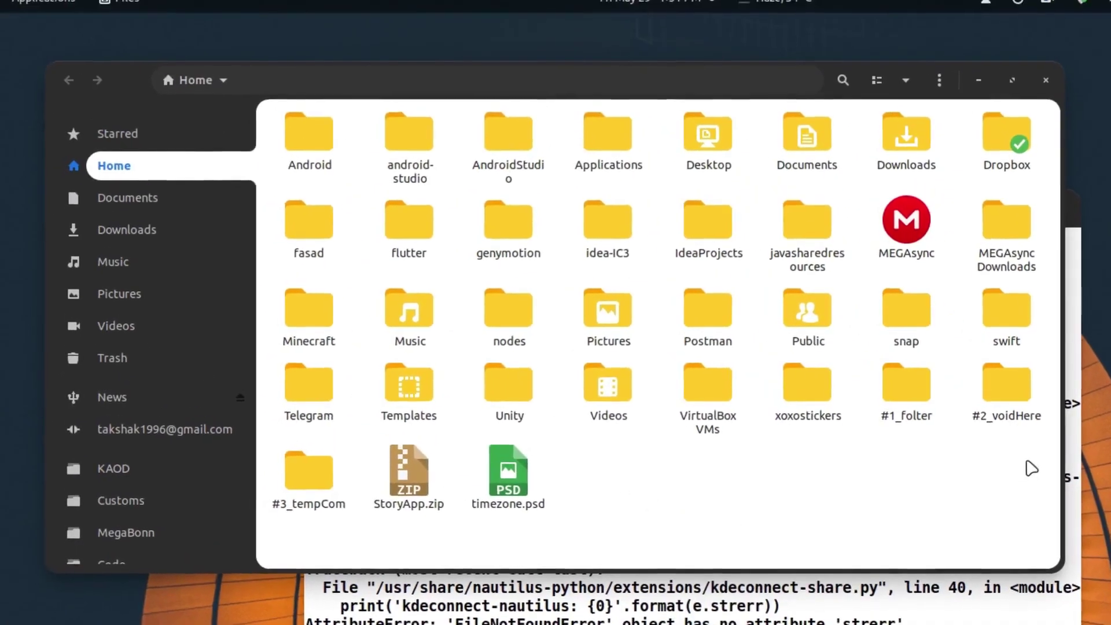
left_click(1054, 83)
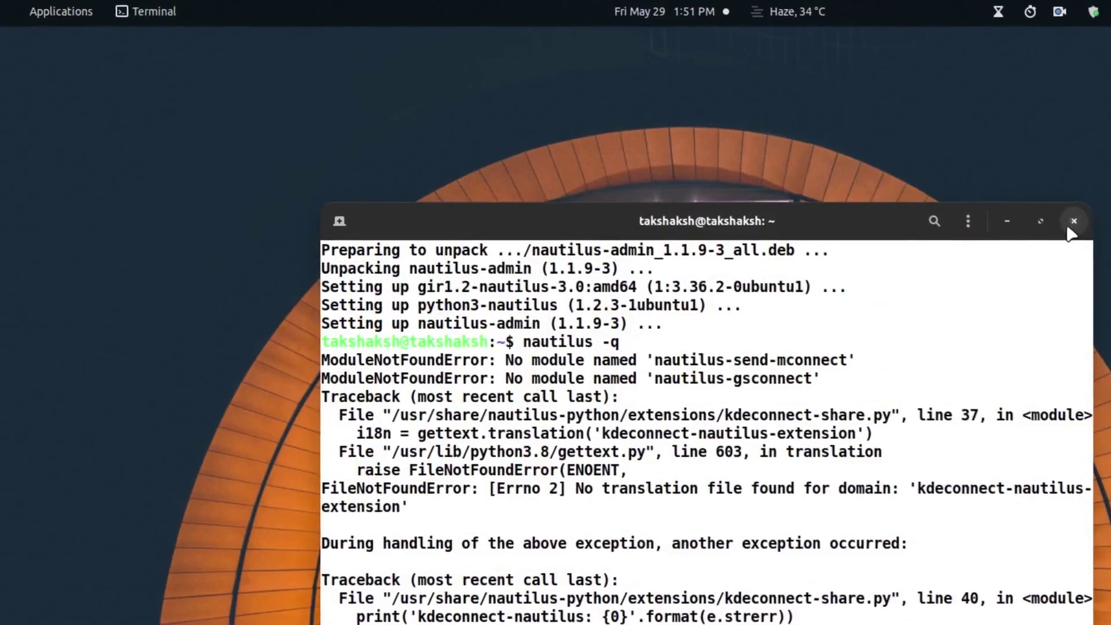
left_click(1072, 219)
key("super+e")
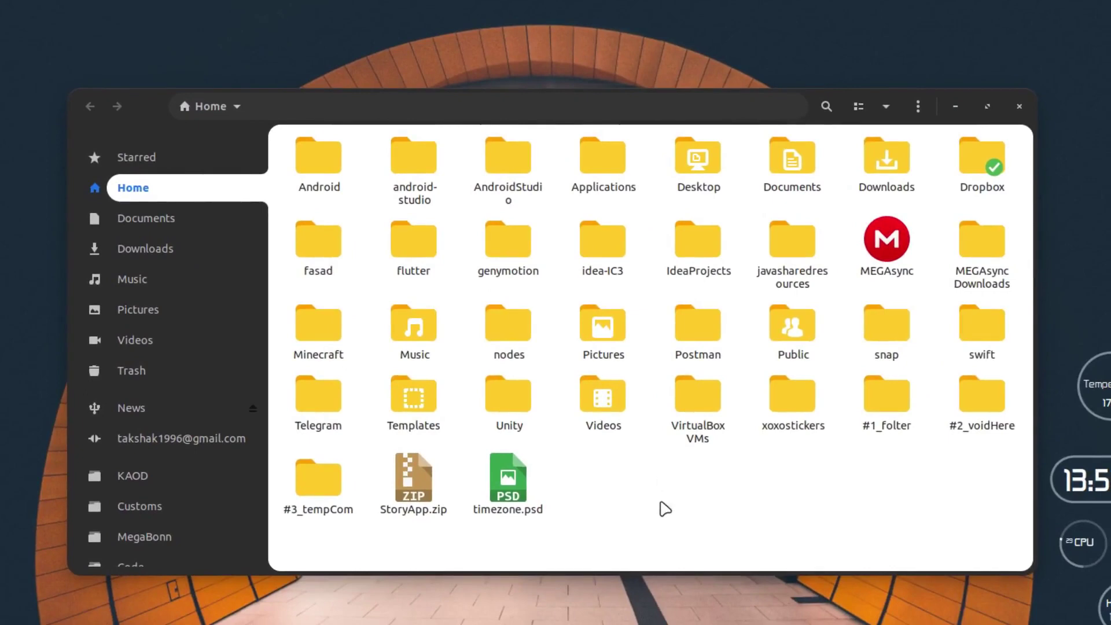
Step: Choose Open as Administrator on the home folder and authenticate with the password
right_click(662, 502)
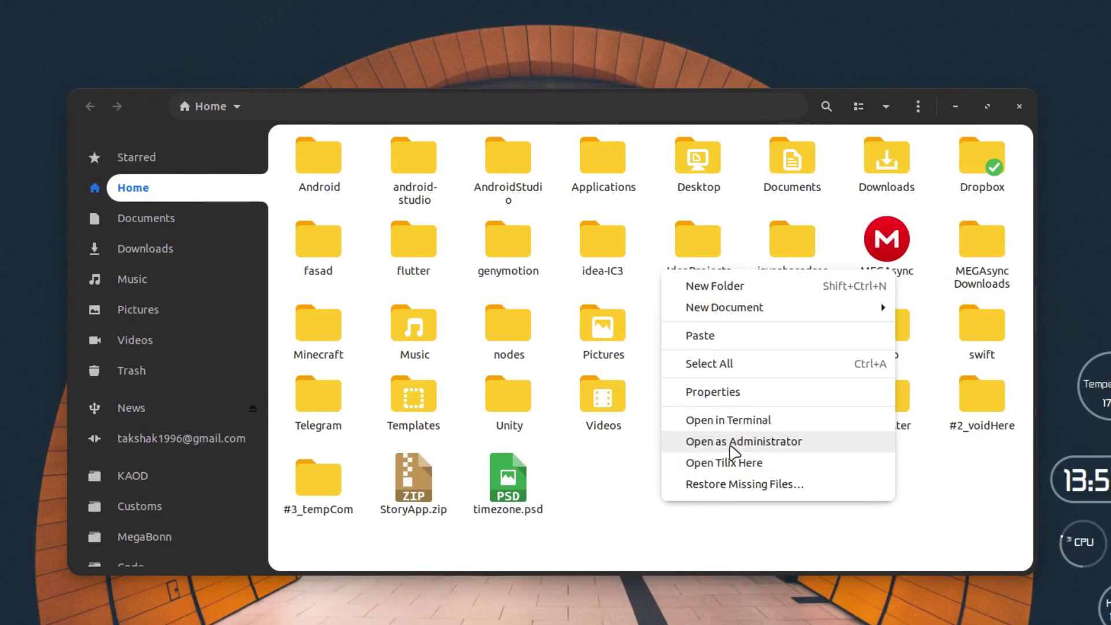
left_click(734, 450)
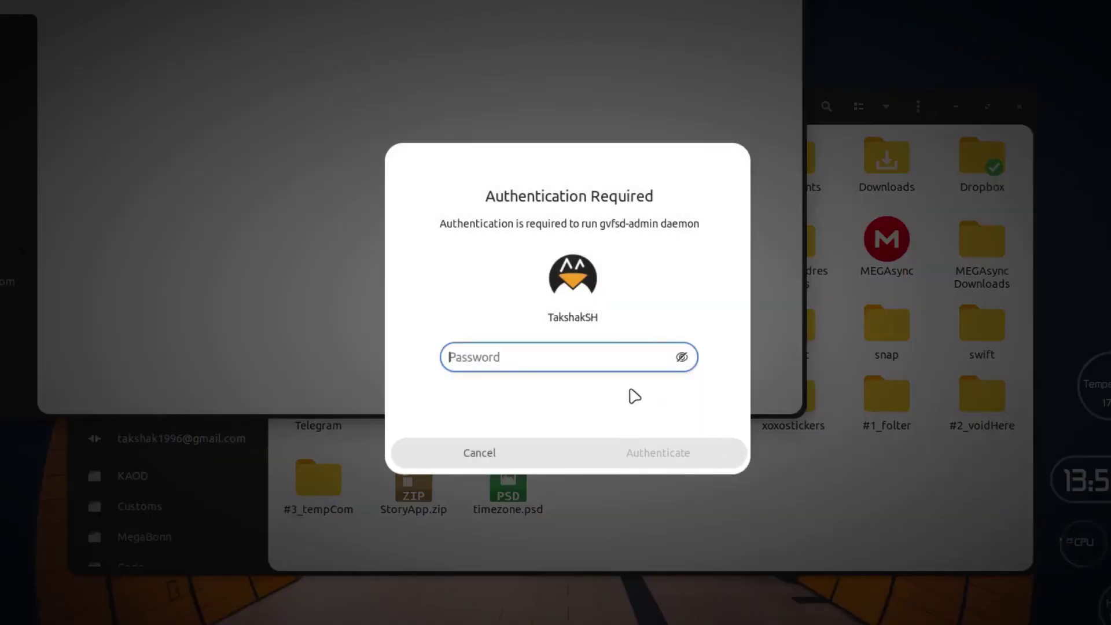
type("•••")
key("Return")
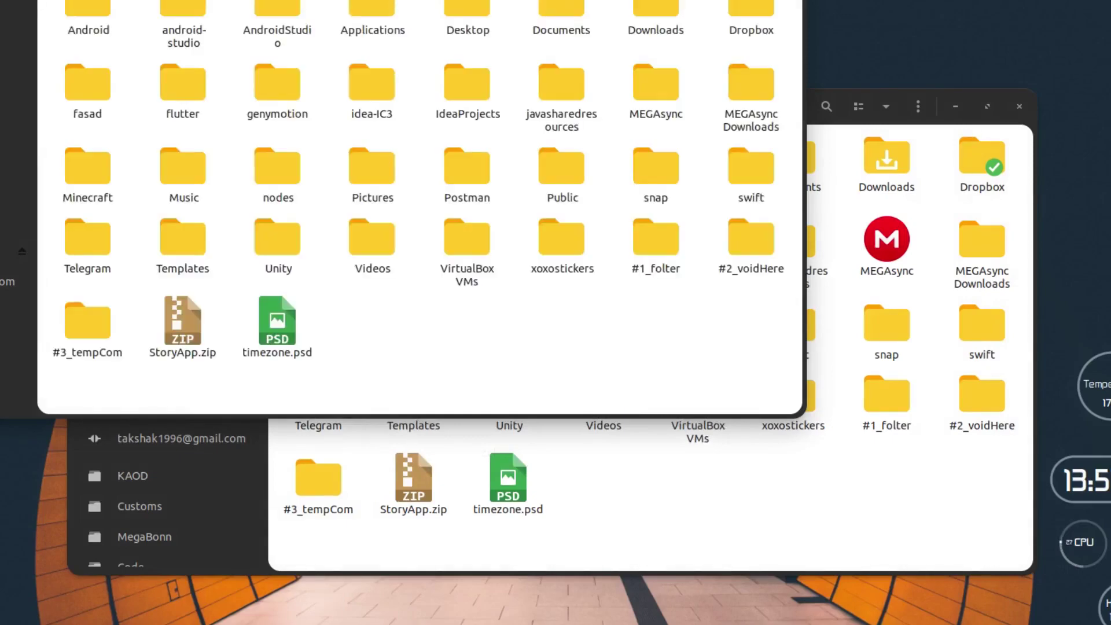
Step: Bring the administrator window fully onto the screen and raise the regular Home window
left_click_drag(461, 2, 680, 113)
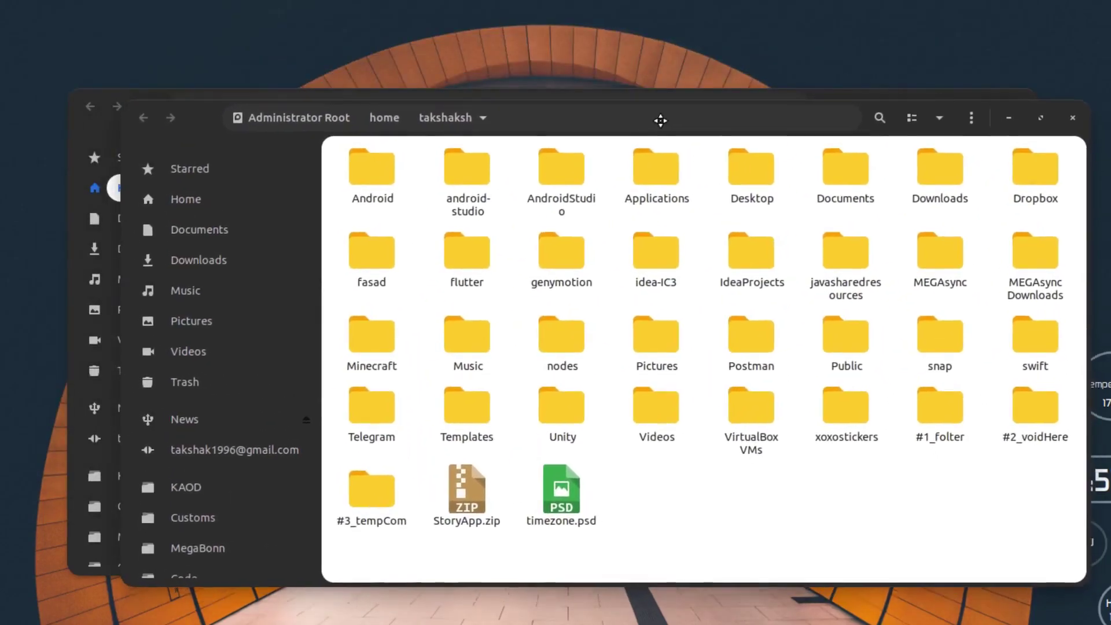
left_click_drag(679, 113, 726, 108)
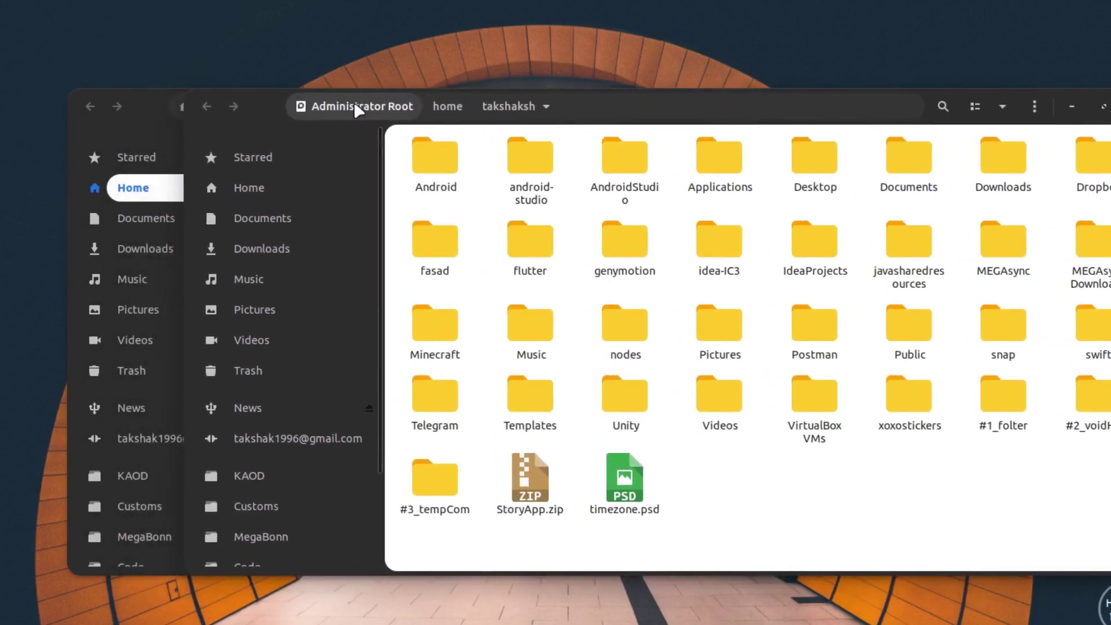
left_click_drag(596, 120, 532, 131)
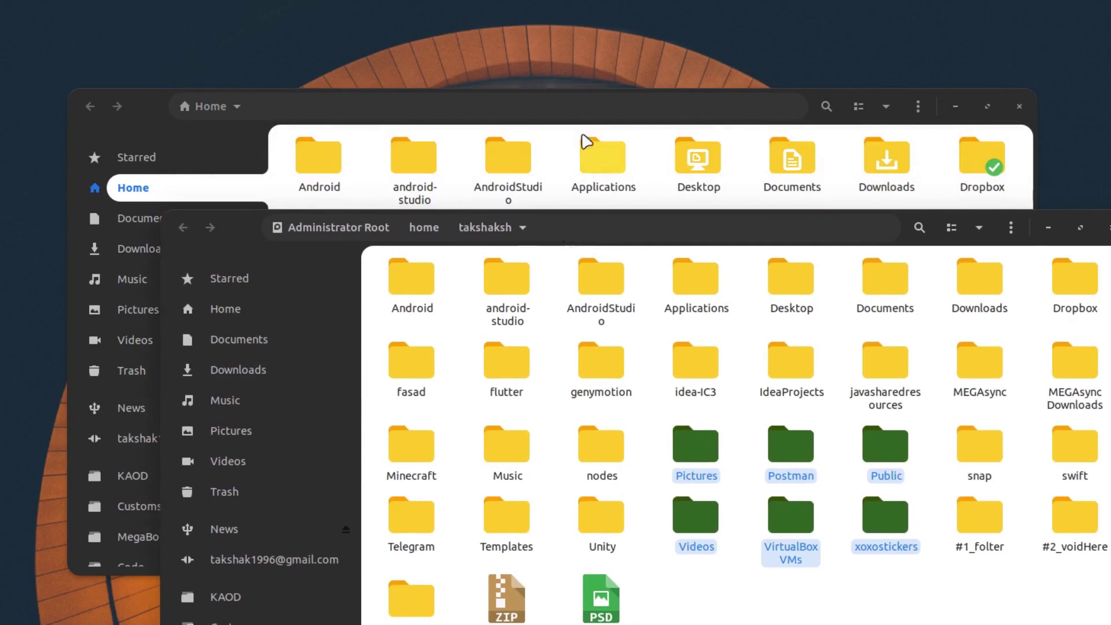
left_click(586, 142)
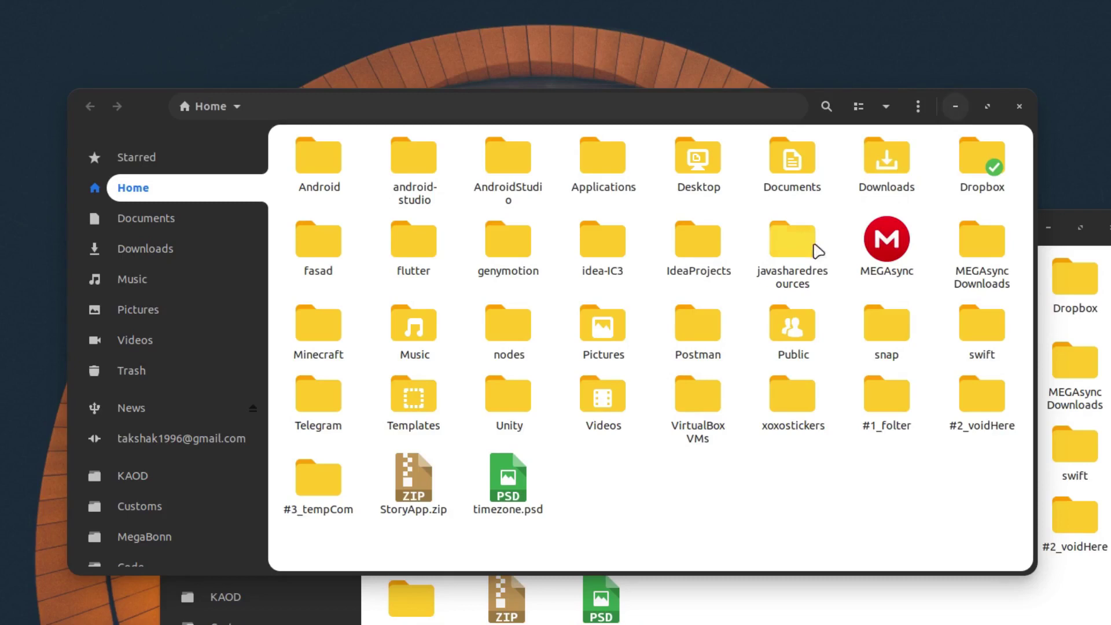
Step: Minimize the regular Home window, reposition the administrator window, and clear its six-folder selection
left_click(955, 110)
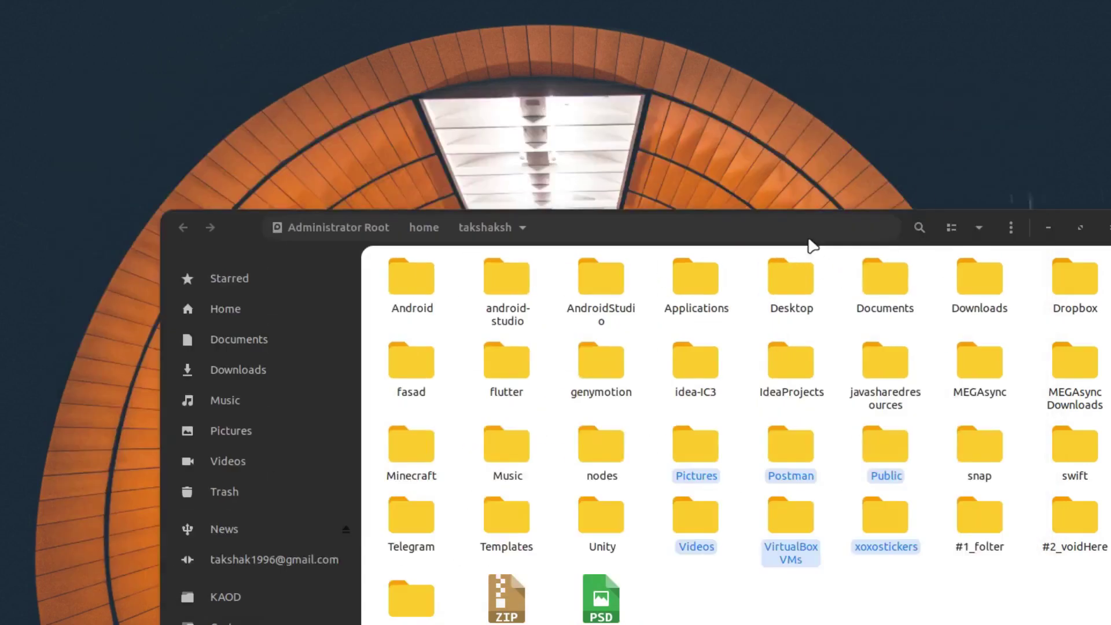
left_click_drag(807, 241, 723, 96)
left_click(645, 458)
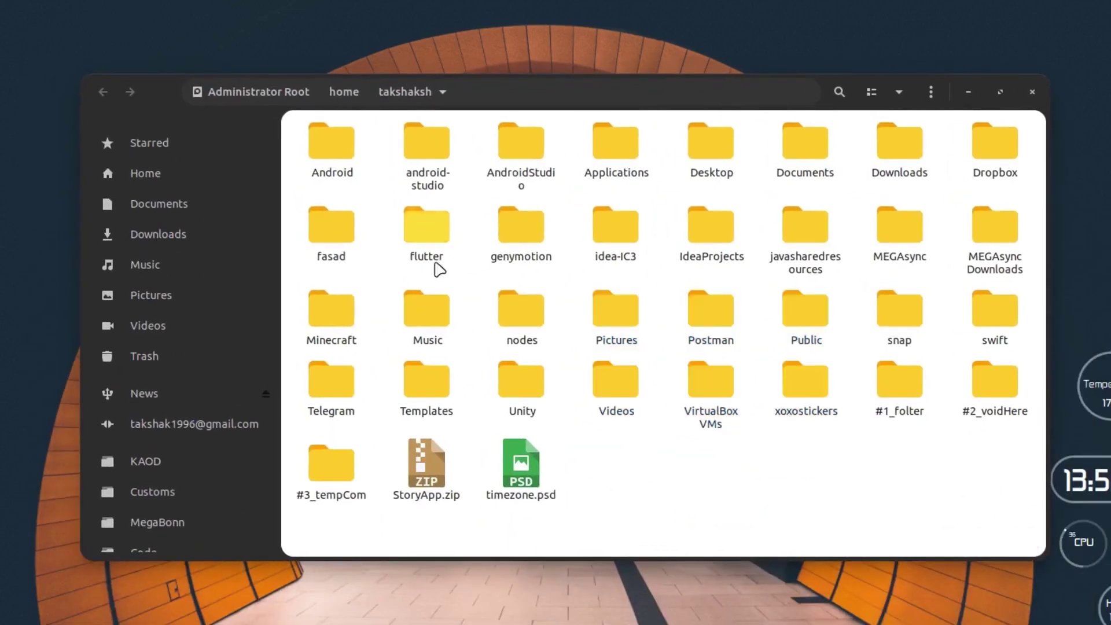
right_click(674, 458)
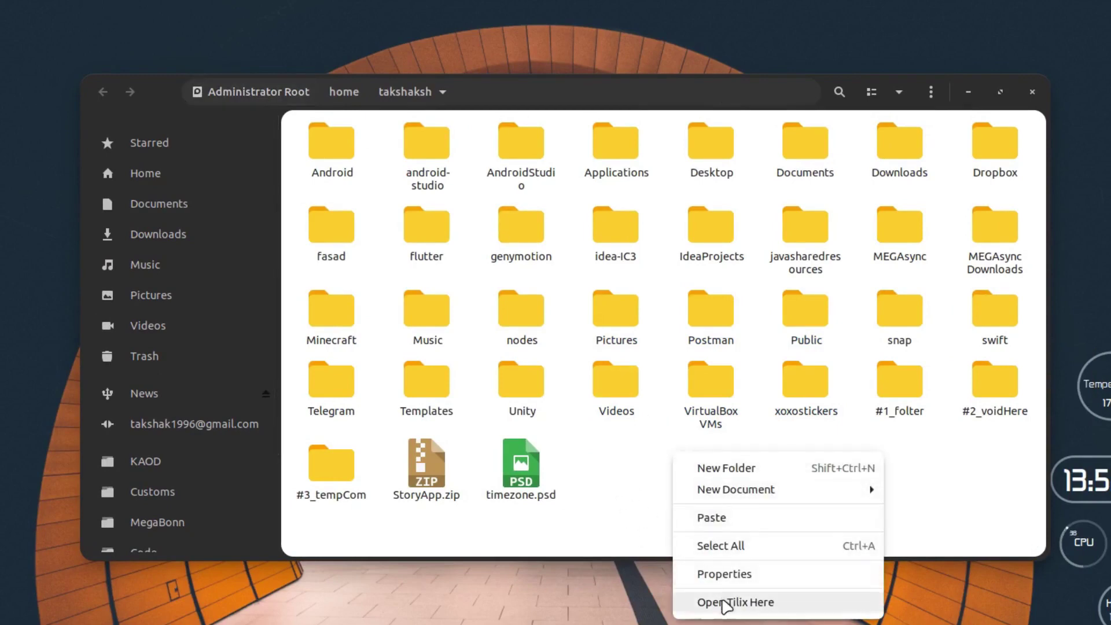
left_click(744, 602)
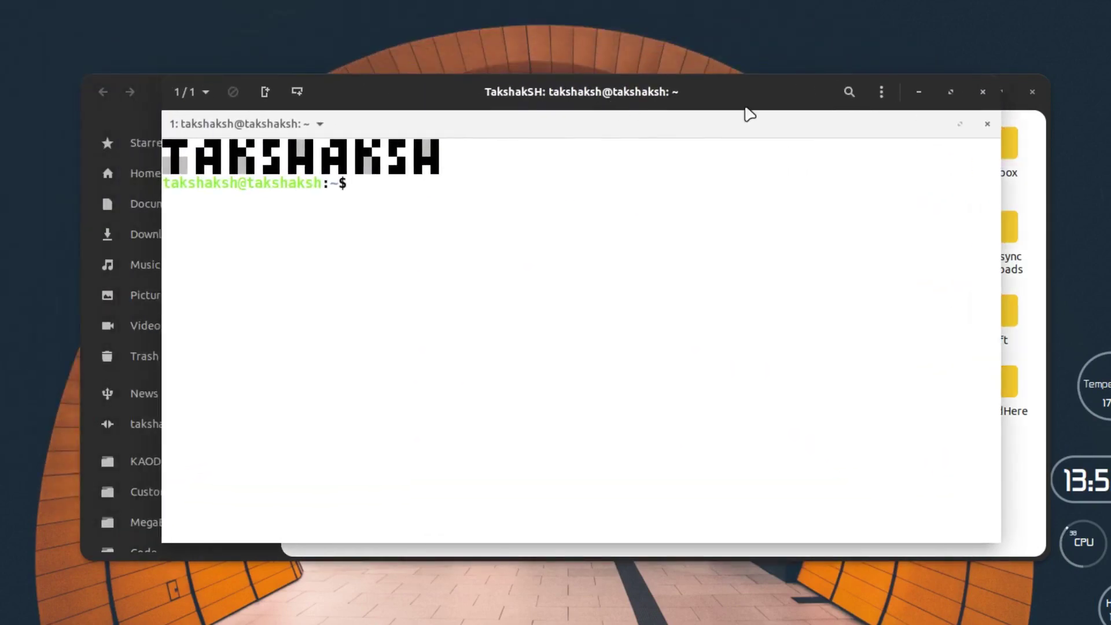
left_click(985, 92)
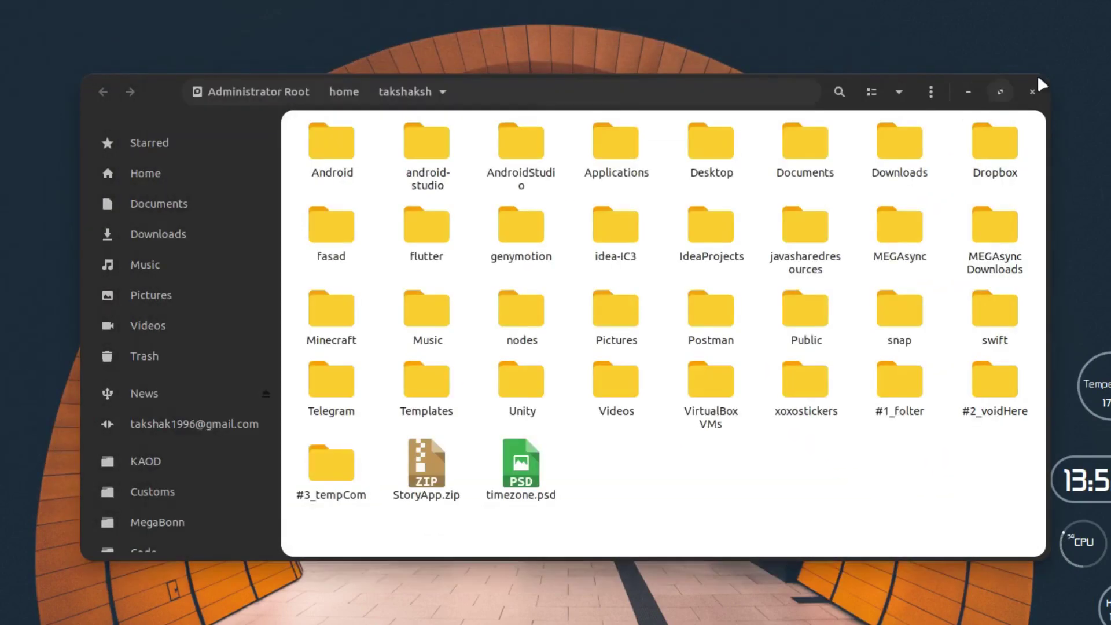
Step: Minimize the administrator window and search the launcher, trimming the query back to 'ti'
left_click(969, 86)
key("ctrl+space")
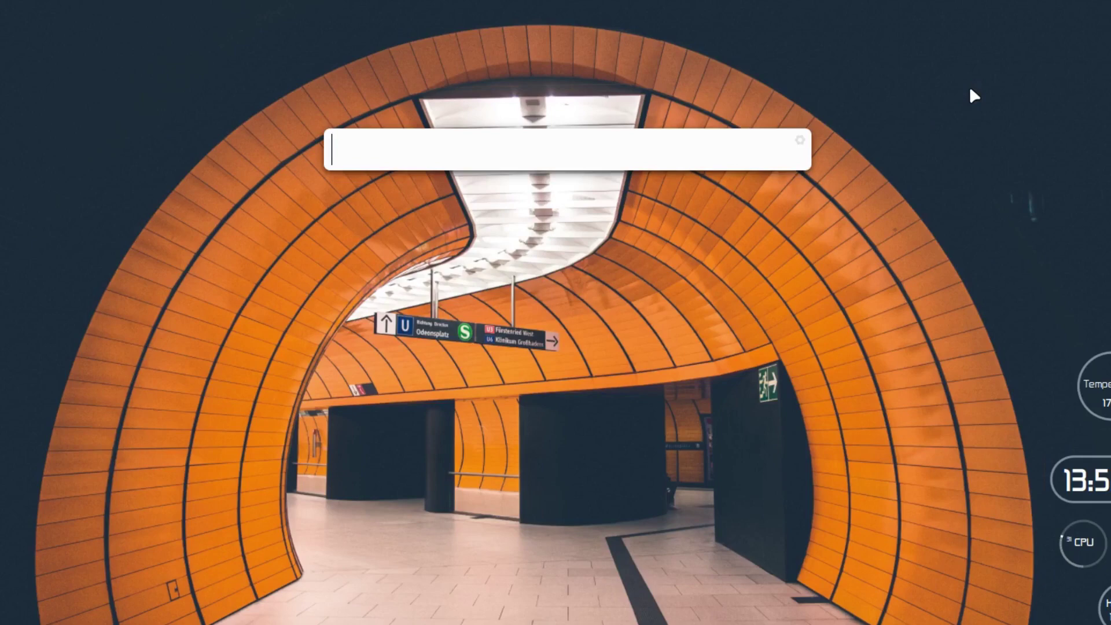
type("ter")
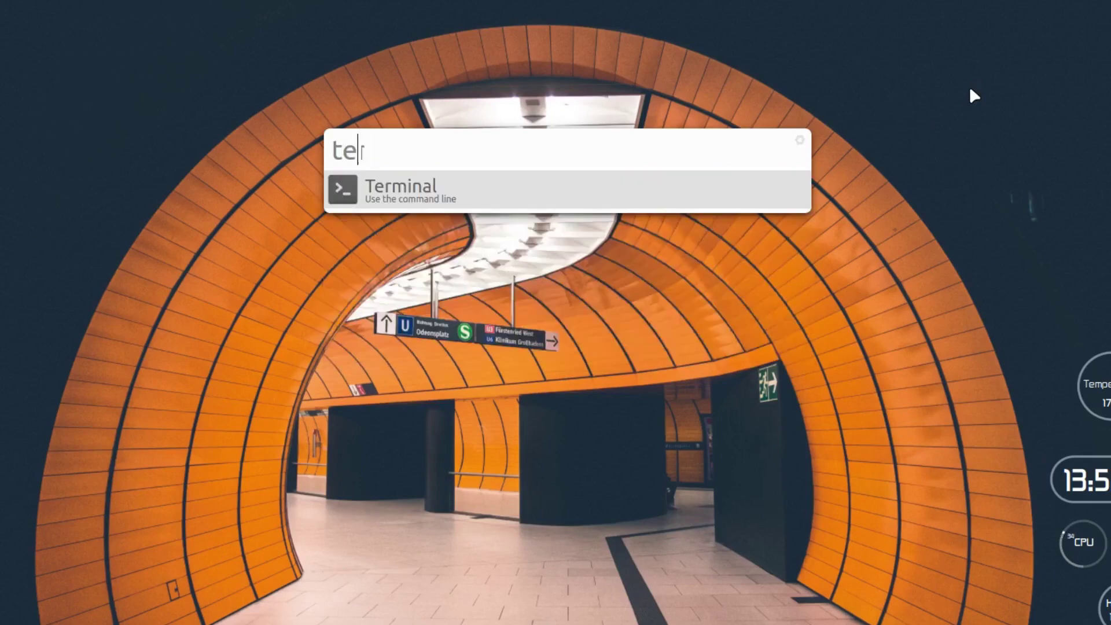
key("BackSpace")
key("BackSpace")
type("il")
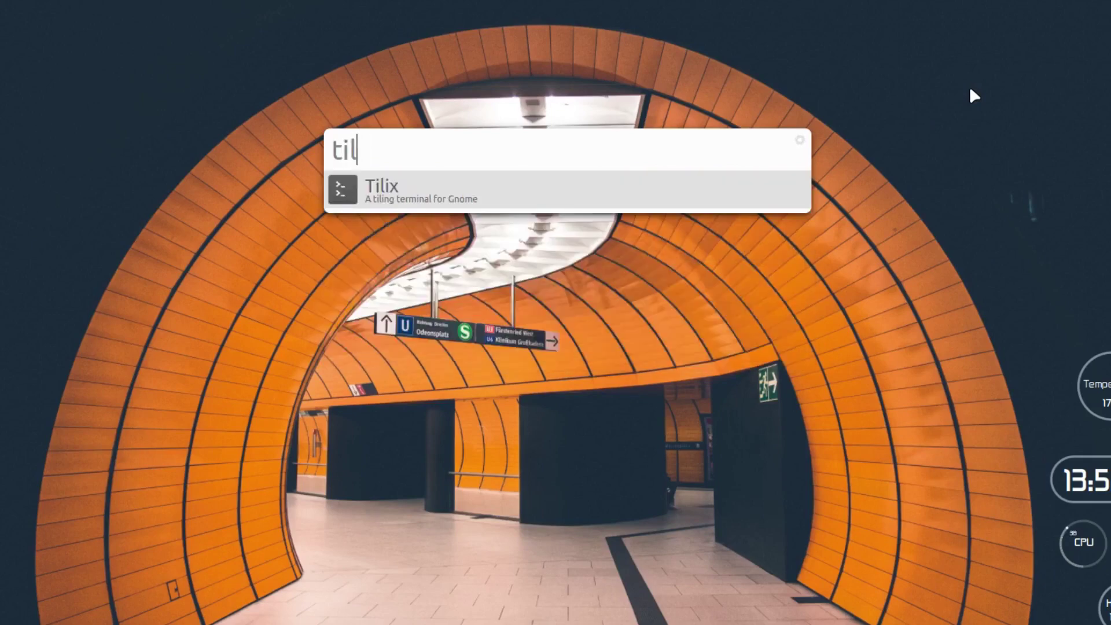
key("BackSpace")
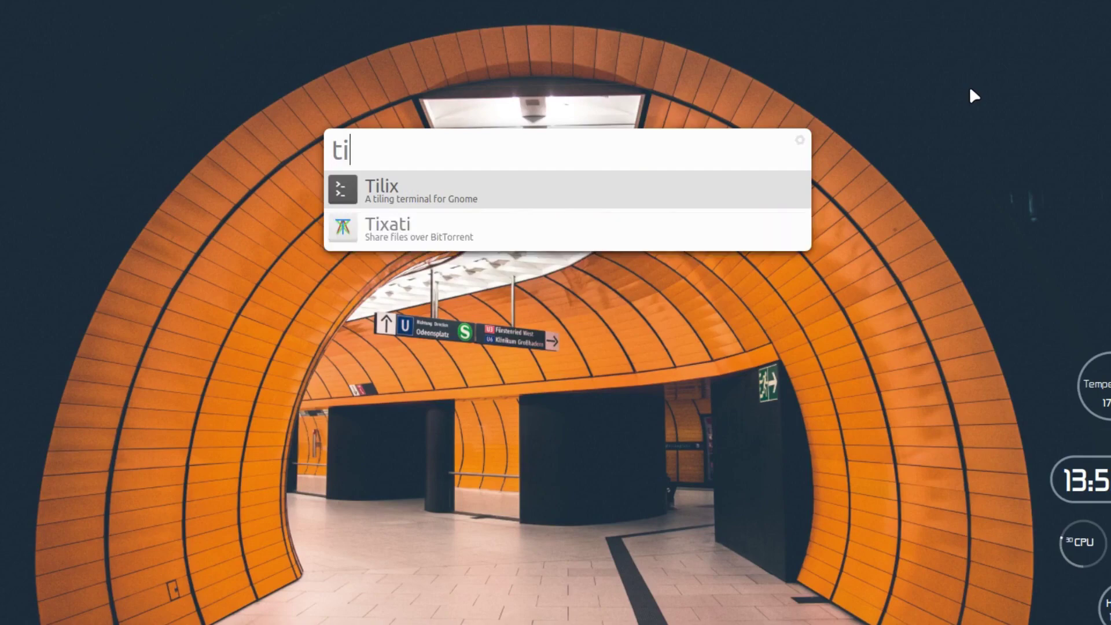